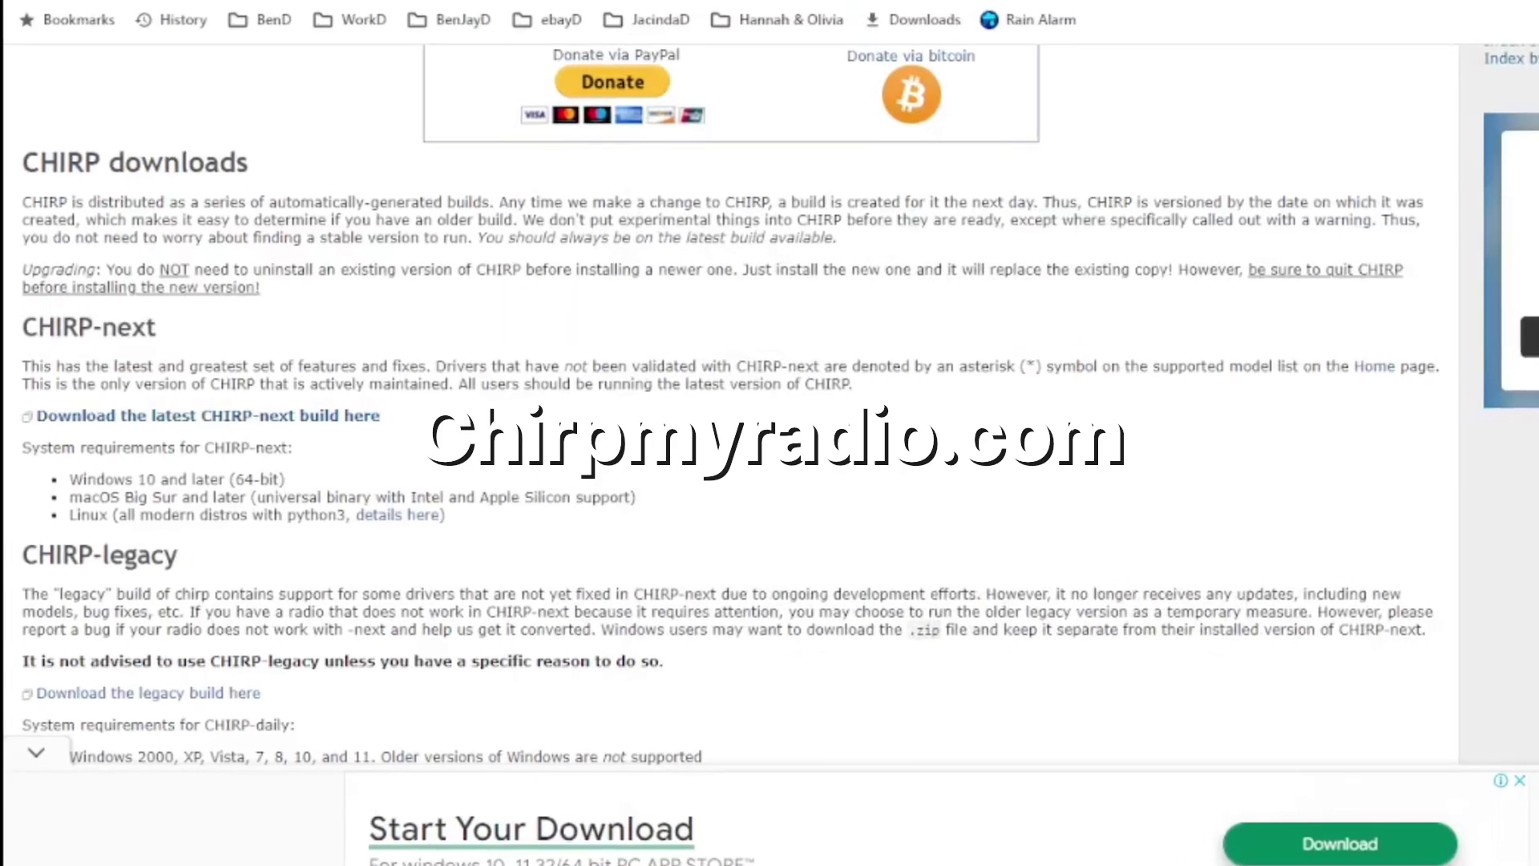
Step: Examine the CHIRP downloads page and highlight the CHIRP-next heading
scroll(729, 433, "up", 3)
scroll(729, 433, "down", 1)
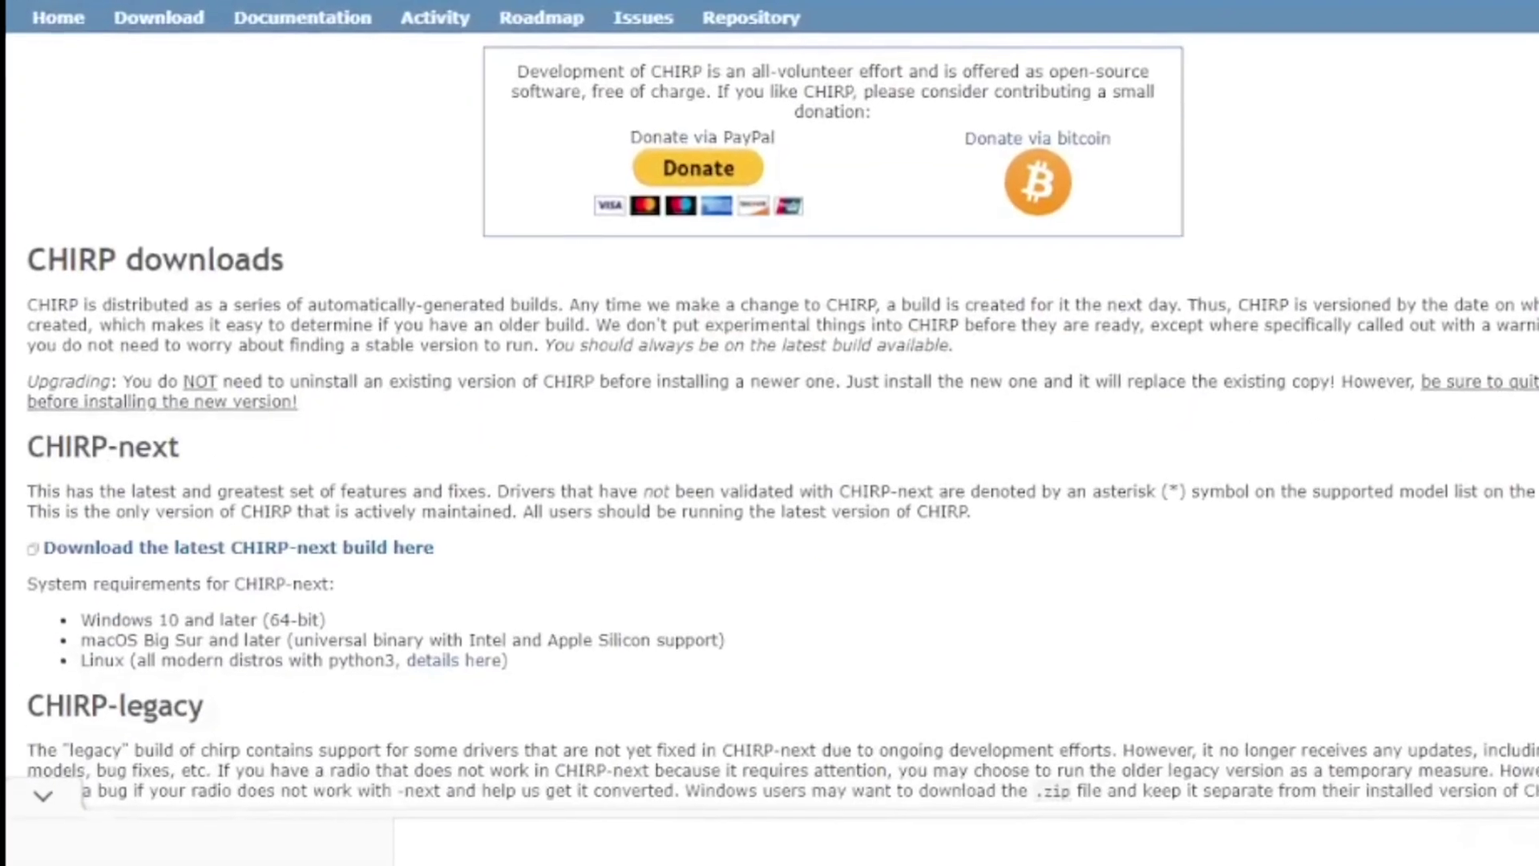
left_click_drag(27, 447, 178, 447)
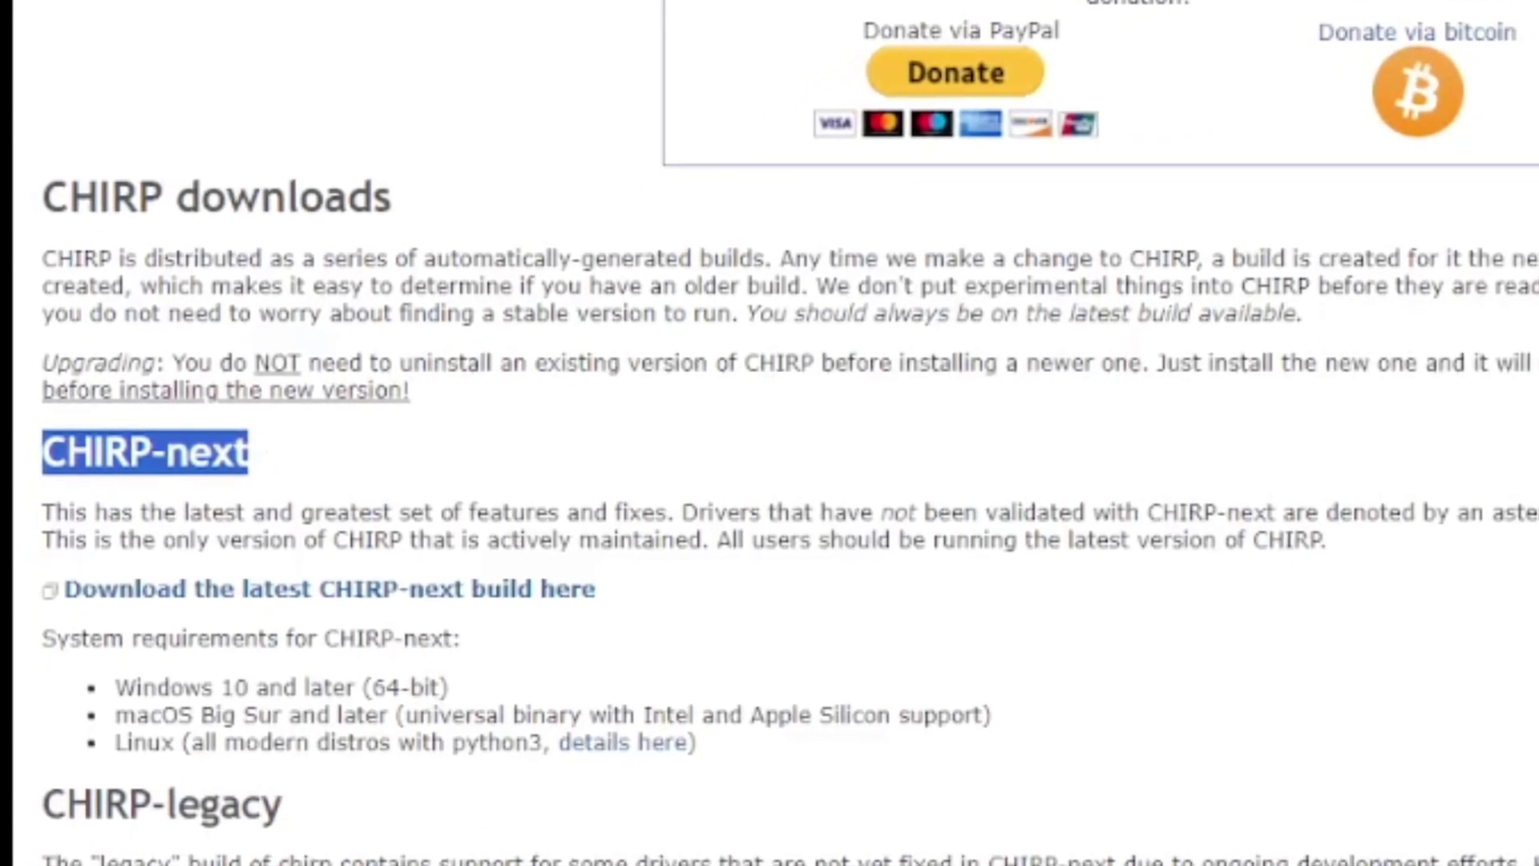
Step: Search Windows for "dev" and open Device Manager
left_click(201, 836)
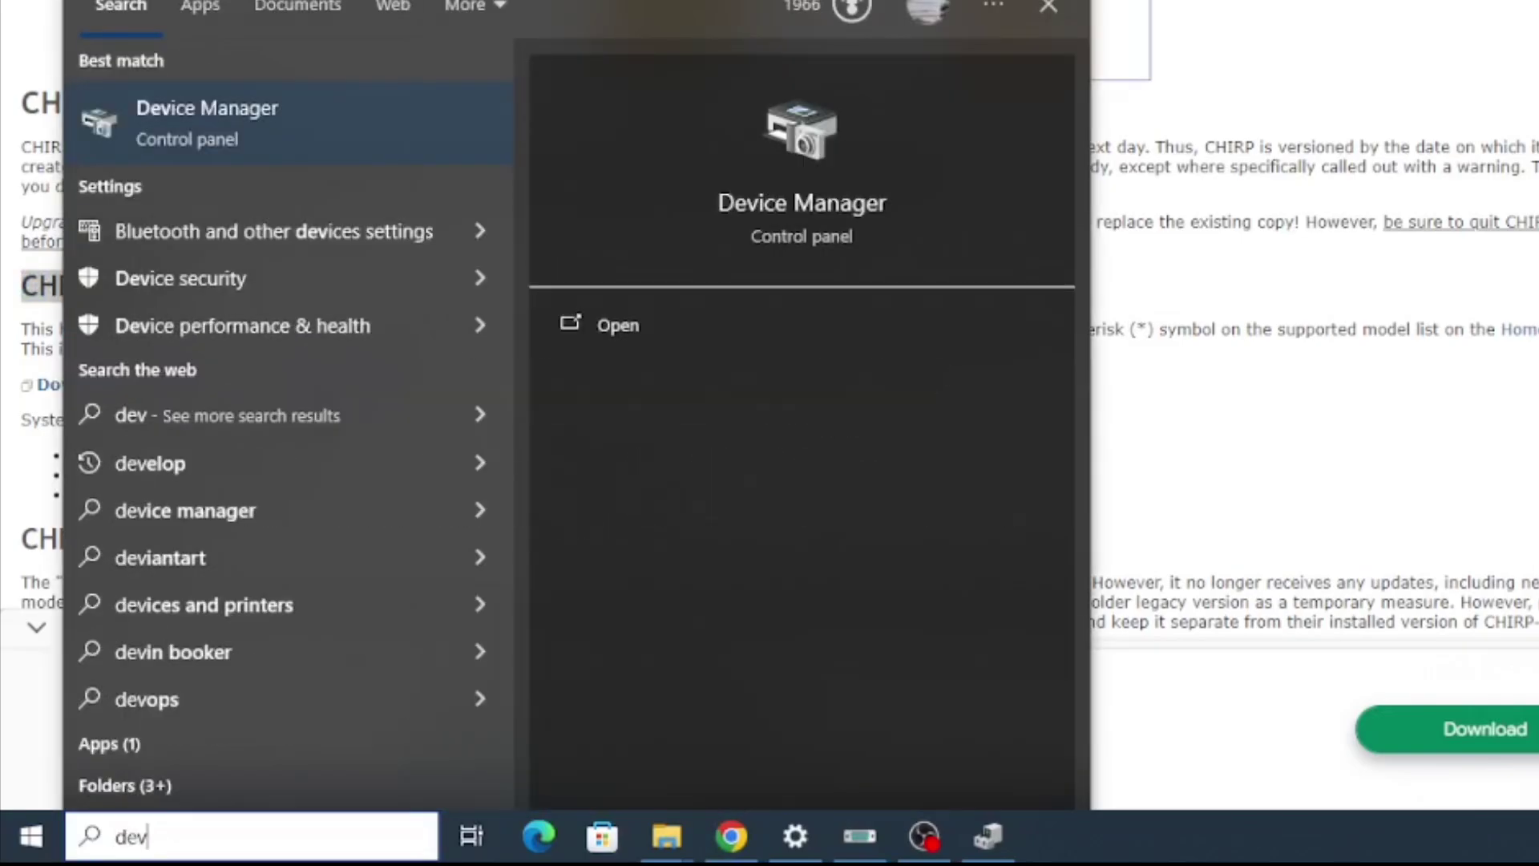
key("Return")
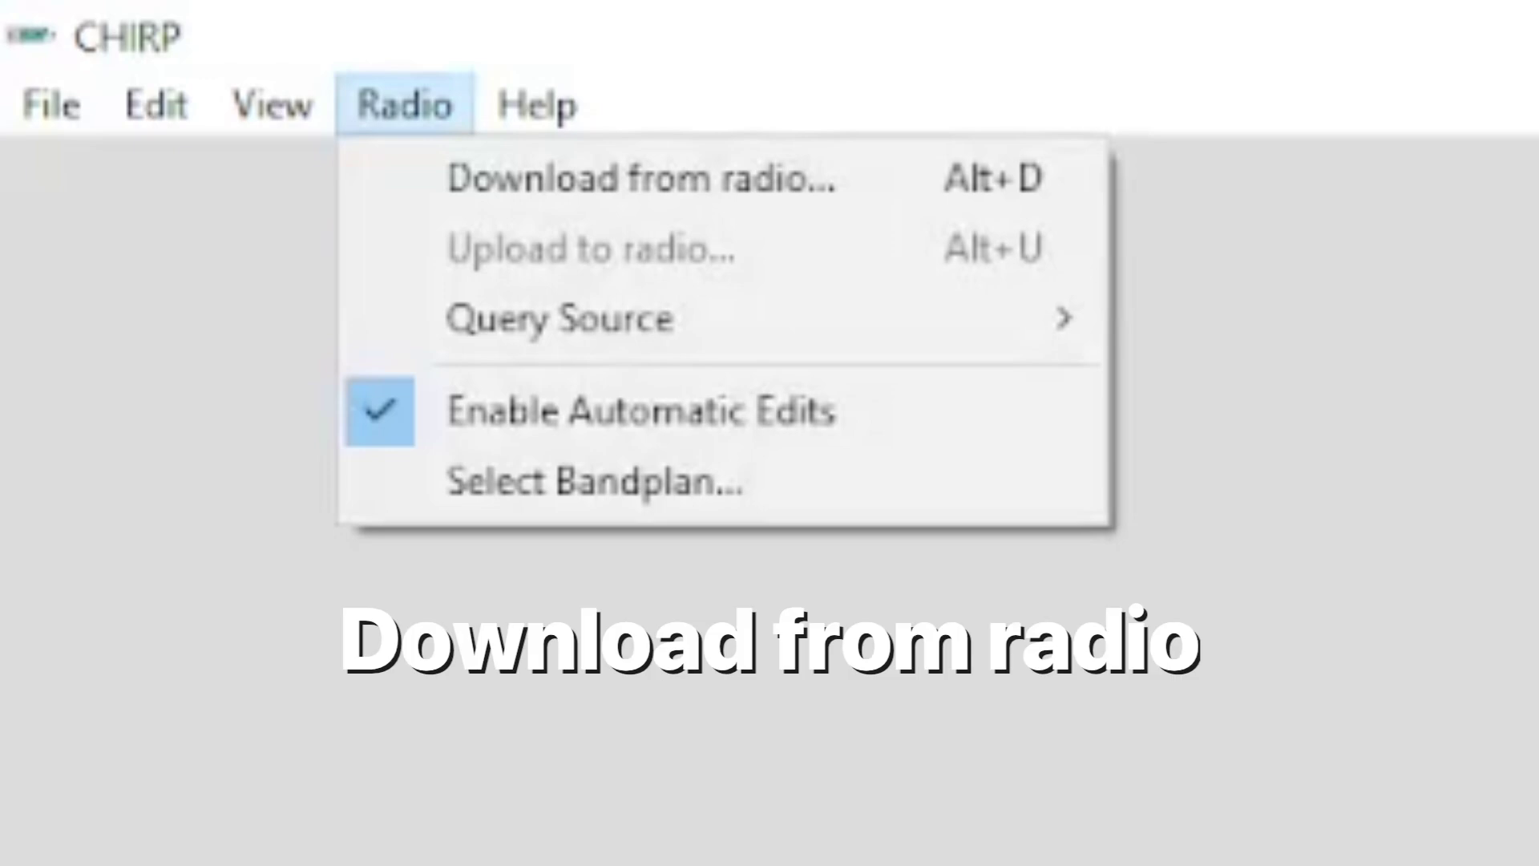
Step: In CHIRP, download the memories from the Baofeng UV-17Pro radio over COM1, the USB-SERIAL CH340 port
key("Return")
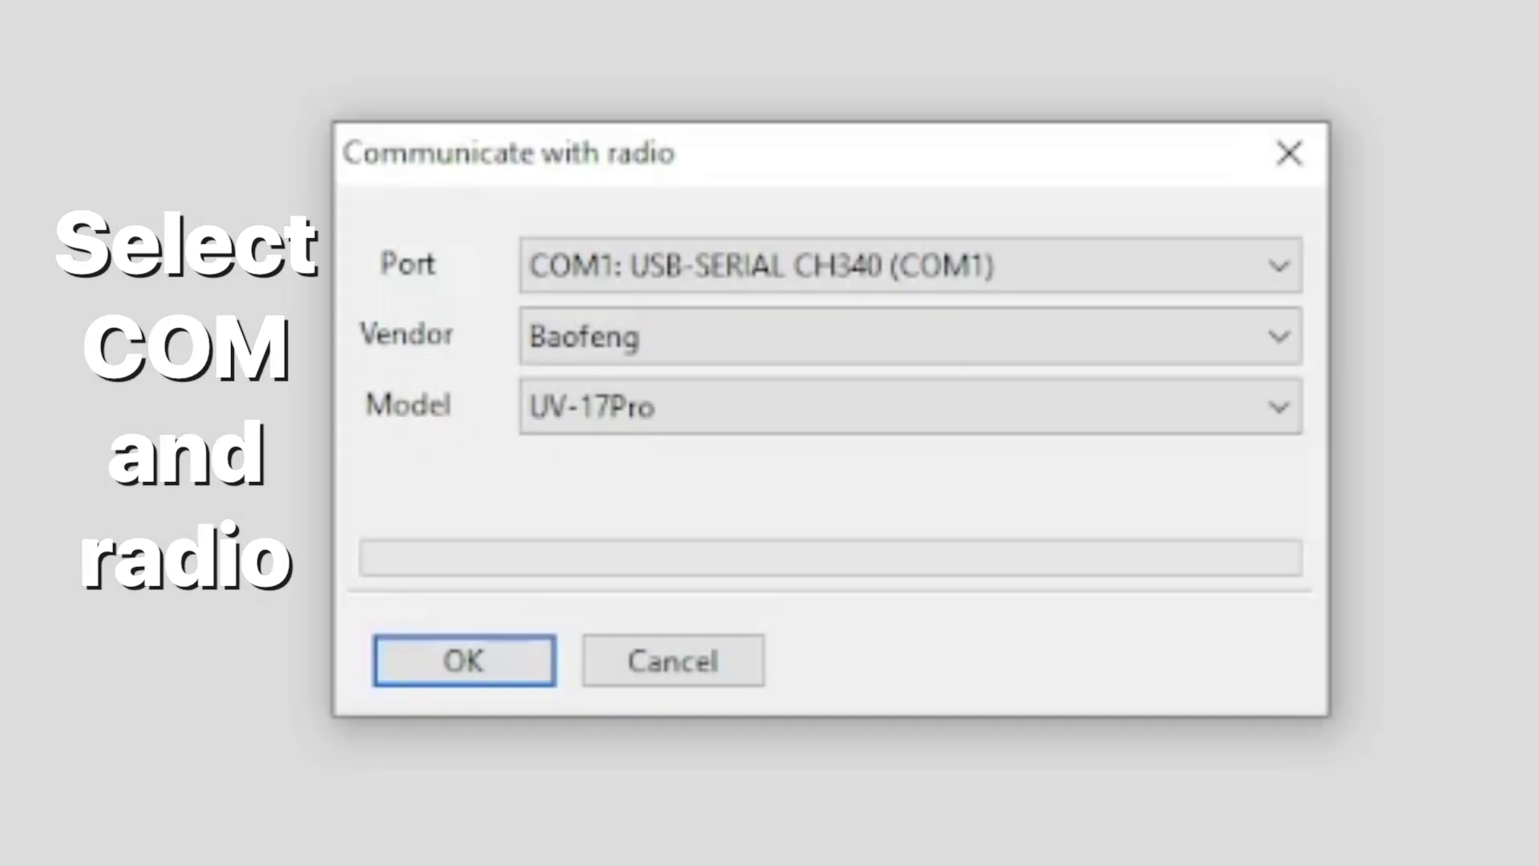
key("Return")
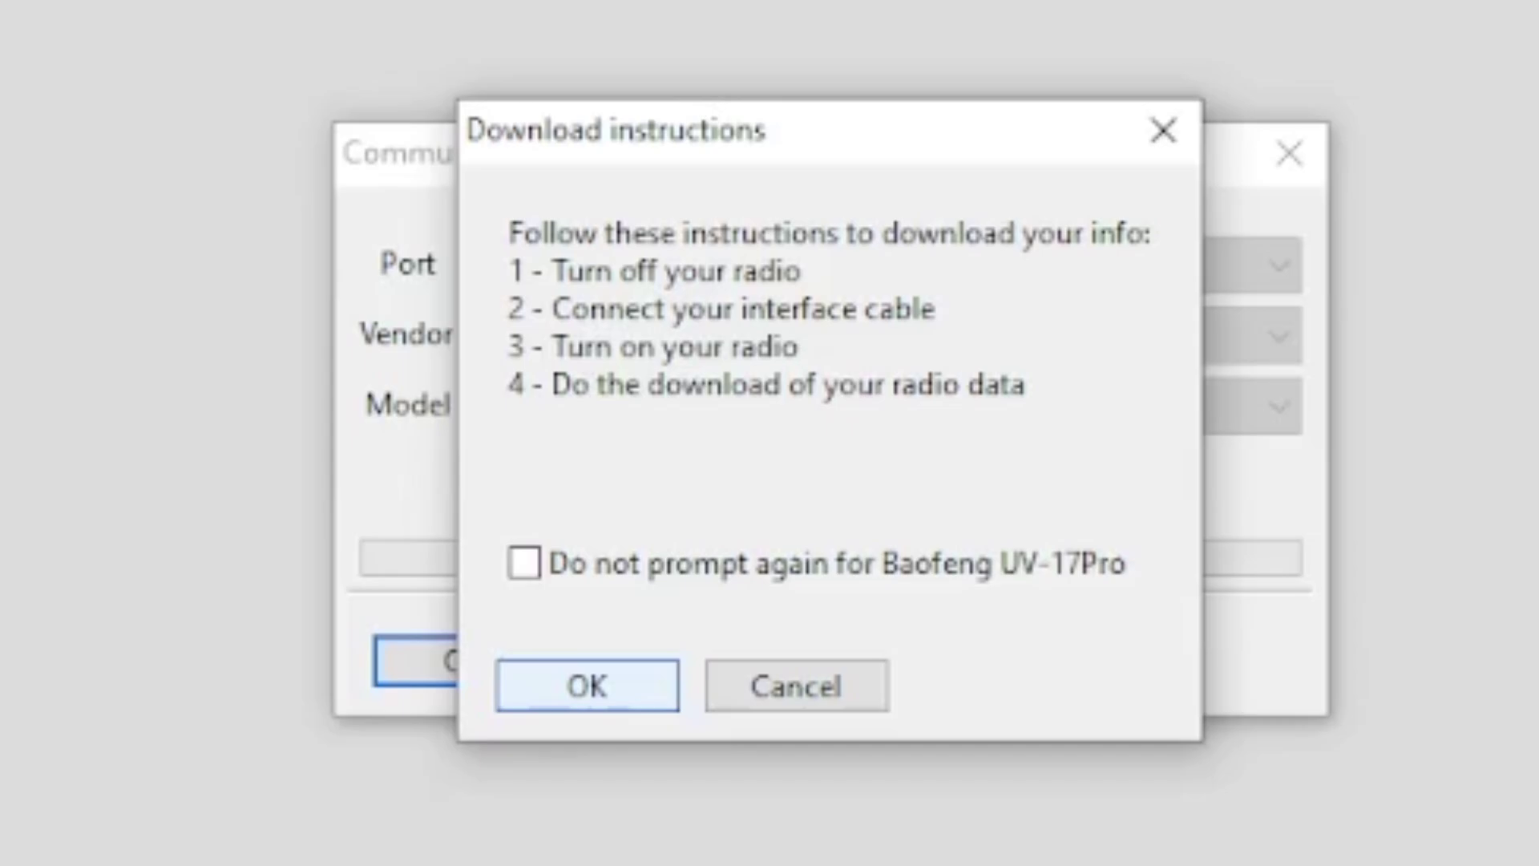
key("Return")
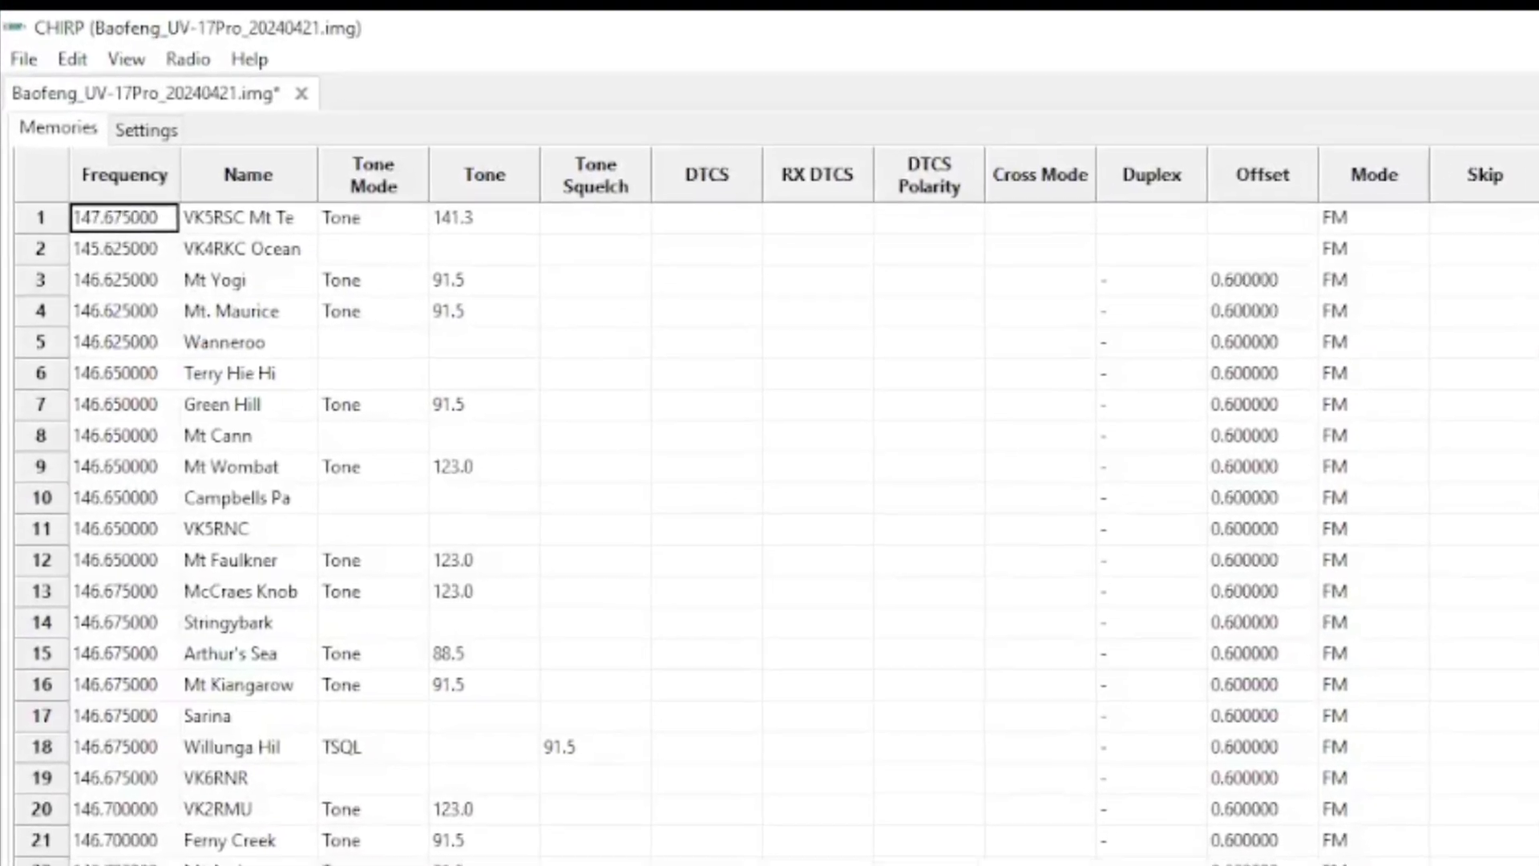
Step: Delete all existing memories from the downloaded Baofeng UV-17Pro image
key("ctrl+a")
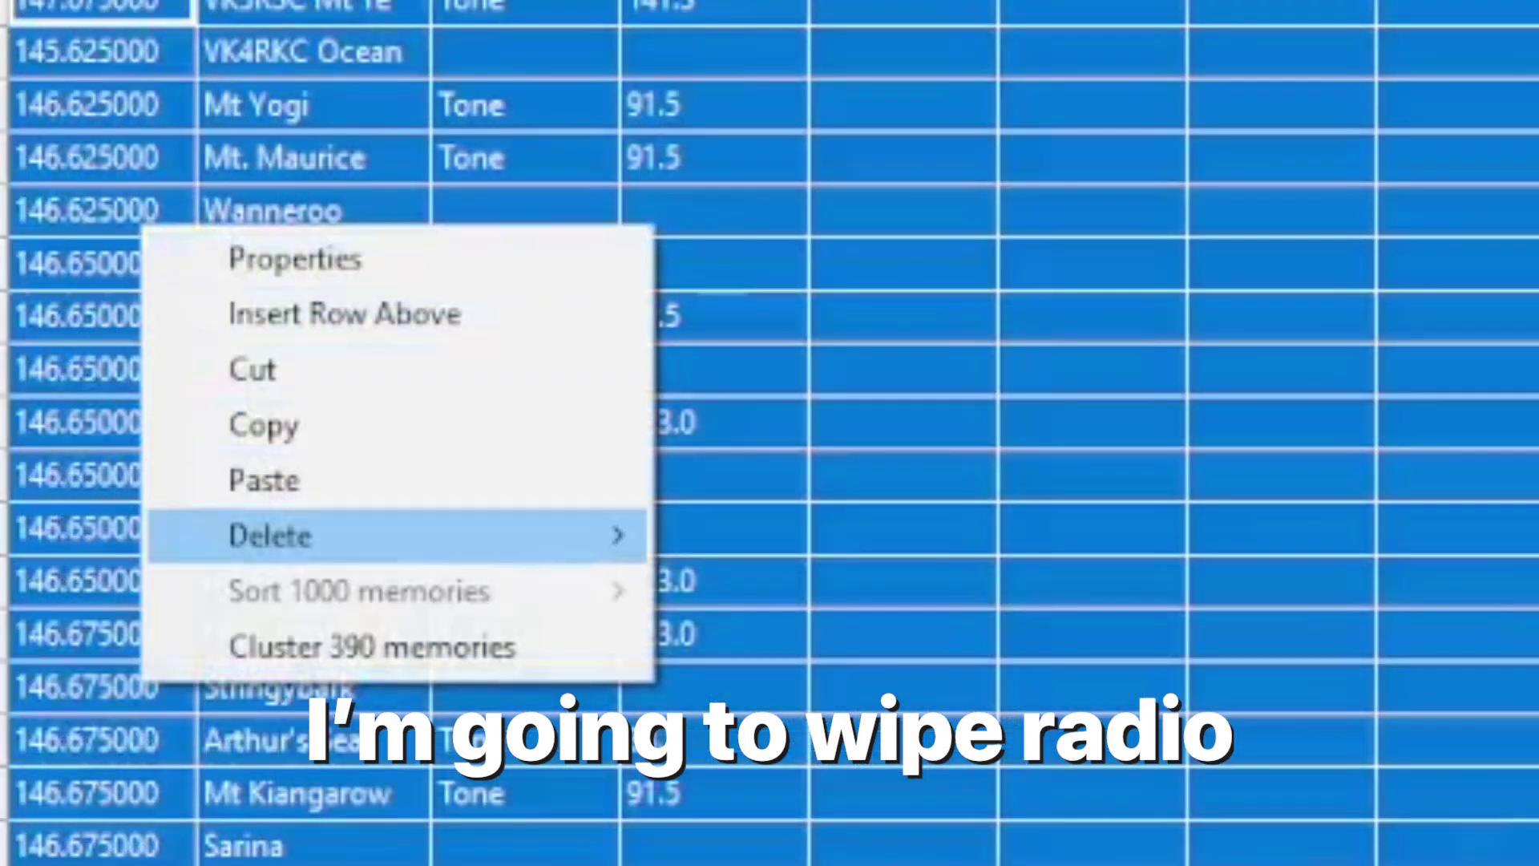
mouse_move(162, 339)
left_click(358, 339)
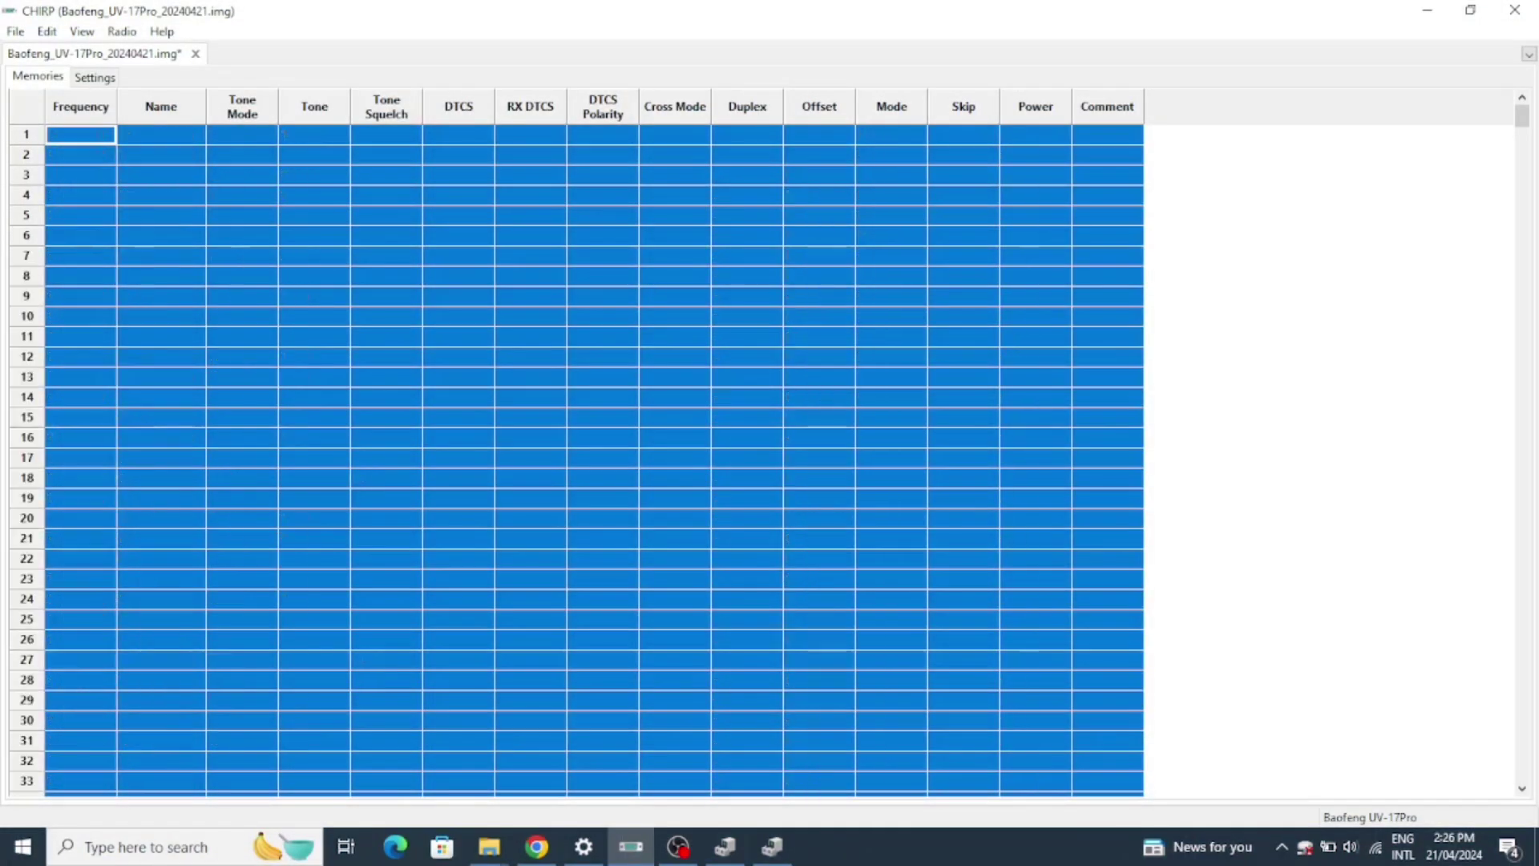
left_click(1107, 437)
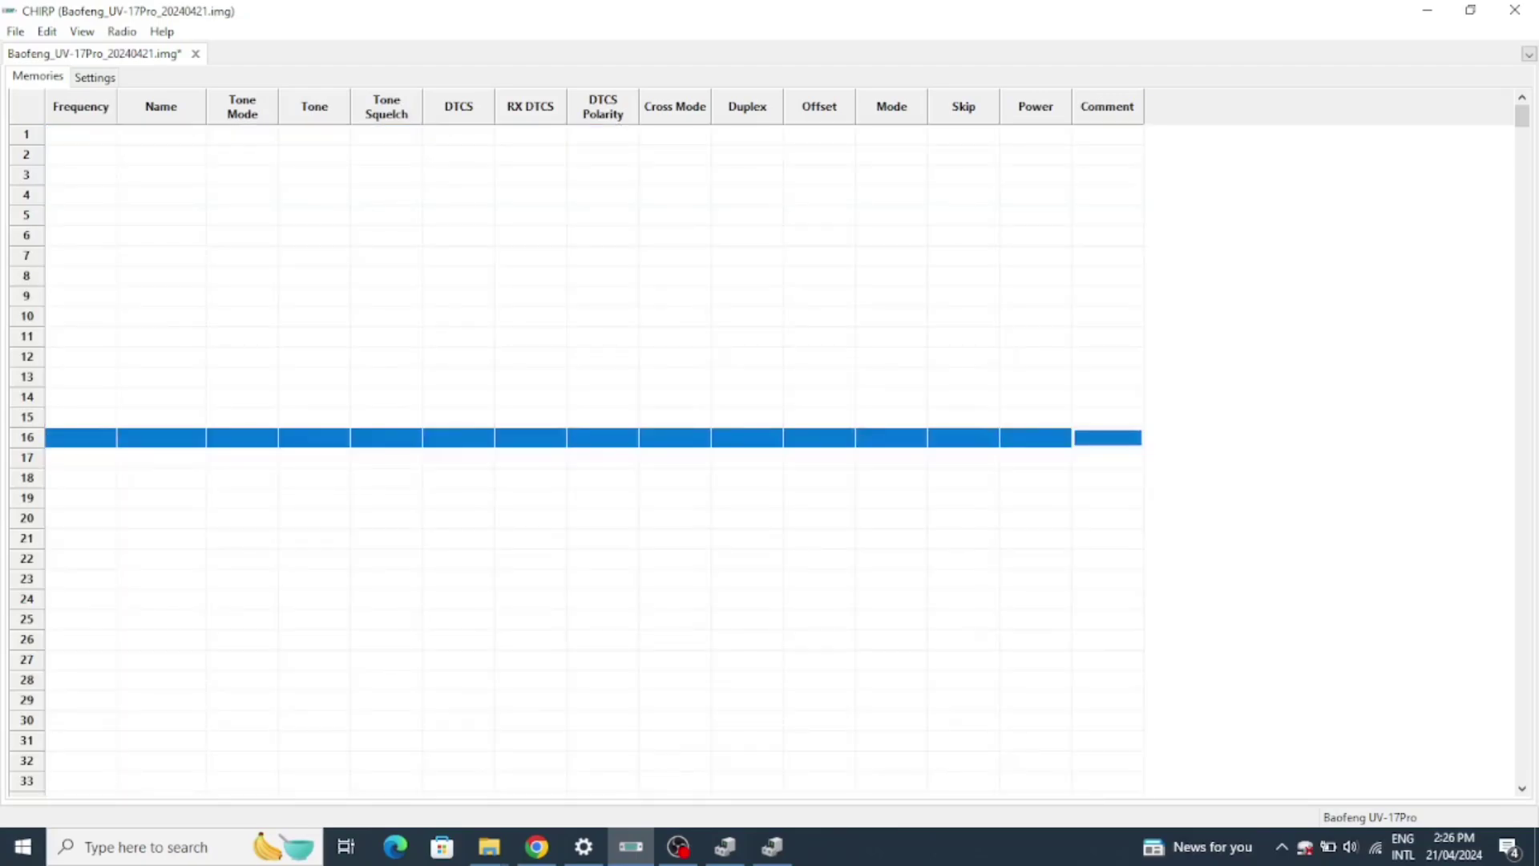
Step: Query RepeaterBook for Australia, limited to the 2 Meter and 70 Centimeter bands and to FM mode
left_click(122, 31)
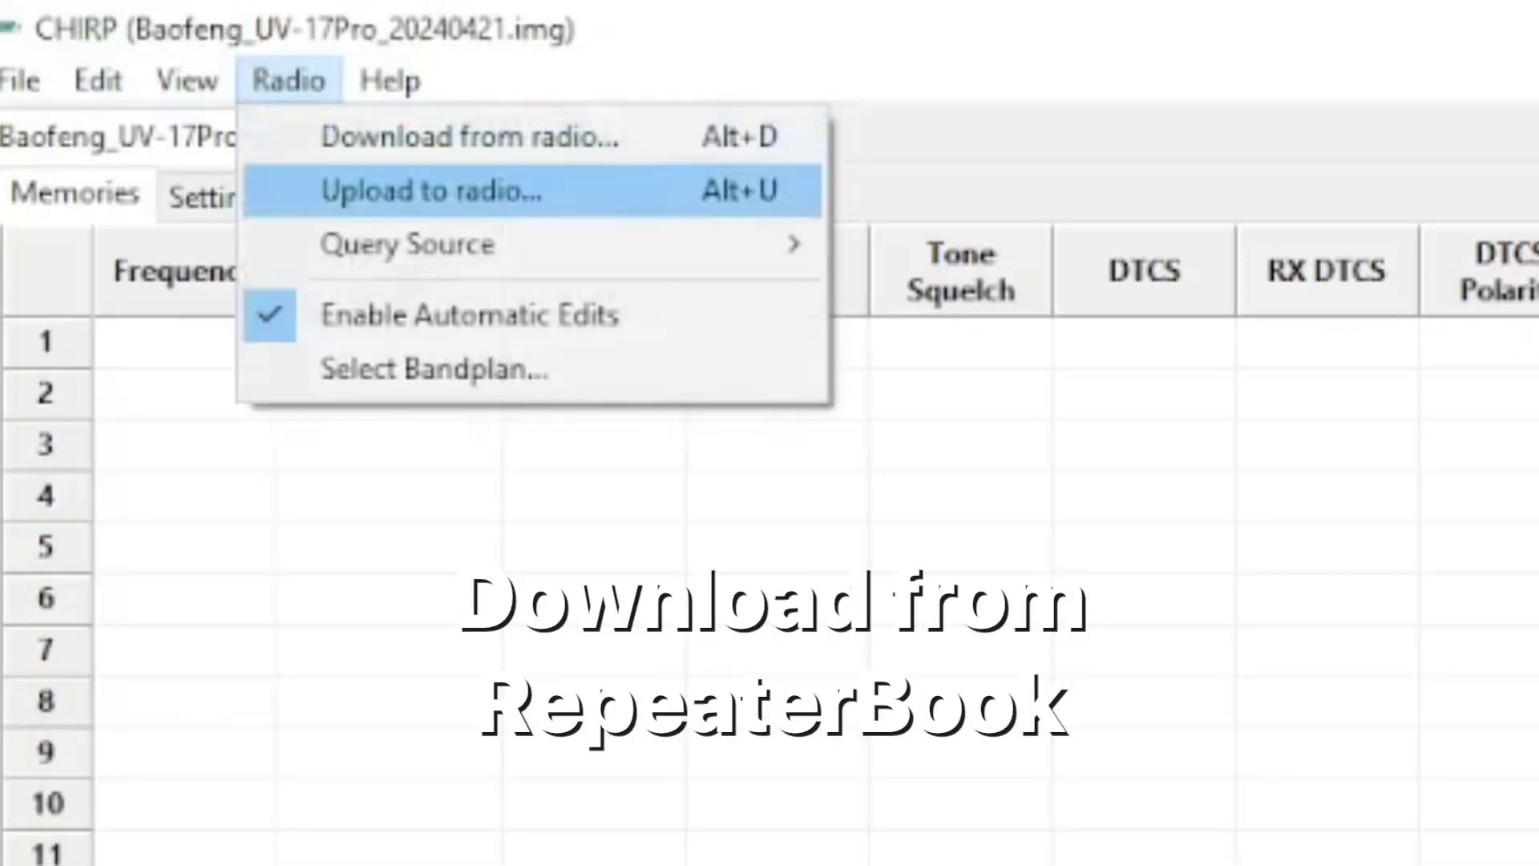
mouse_move(168, 96)
left_click(989, 298)
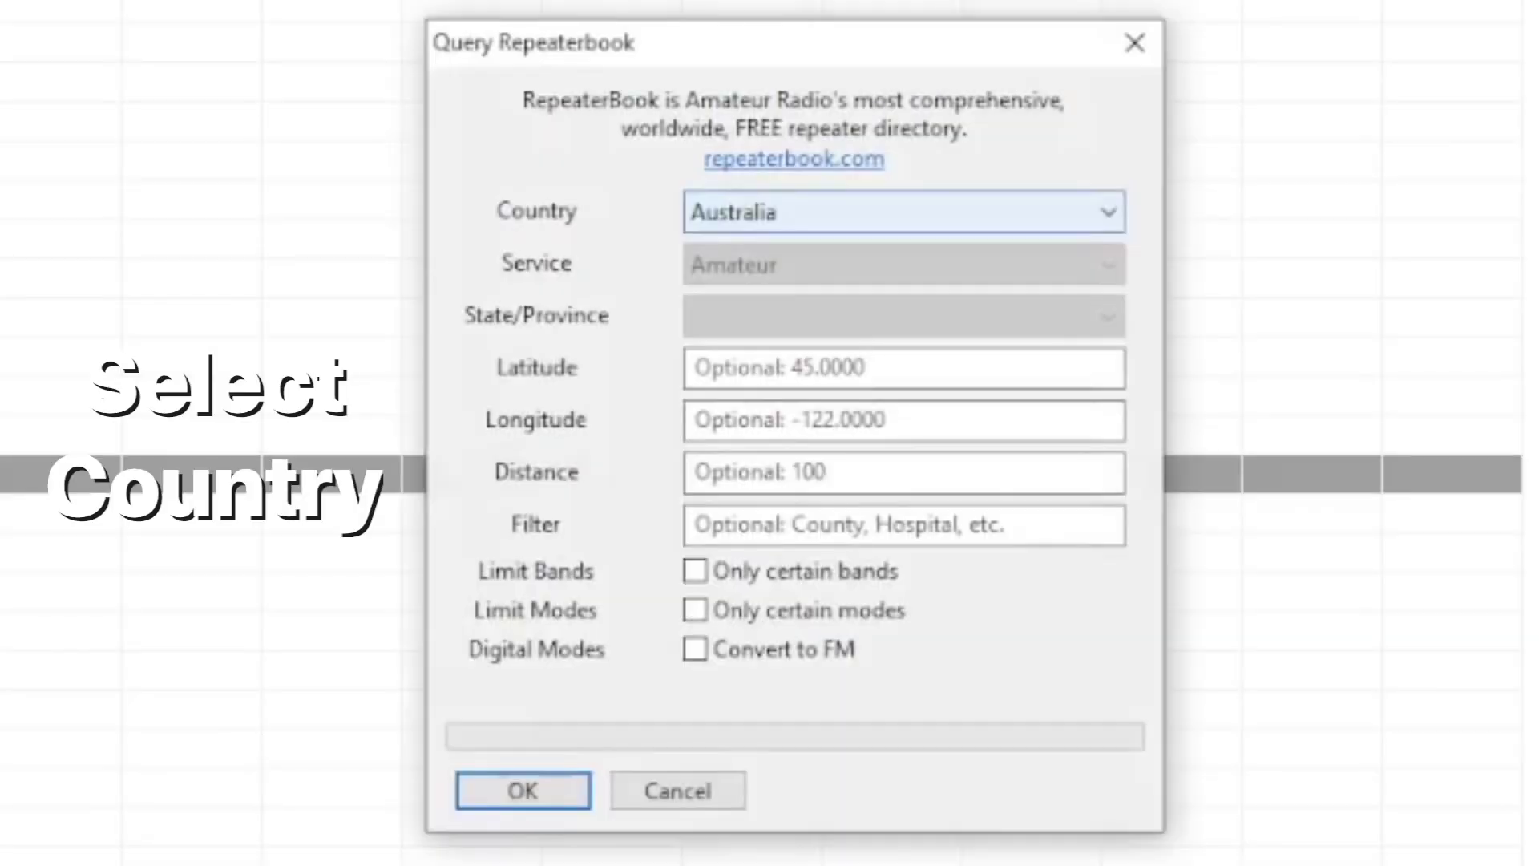
left_click(695, 570)
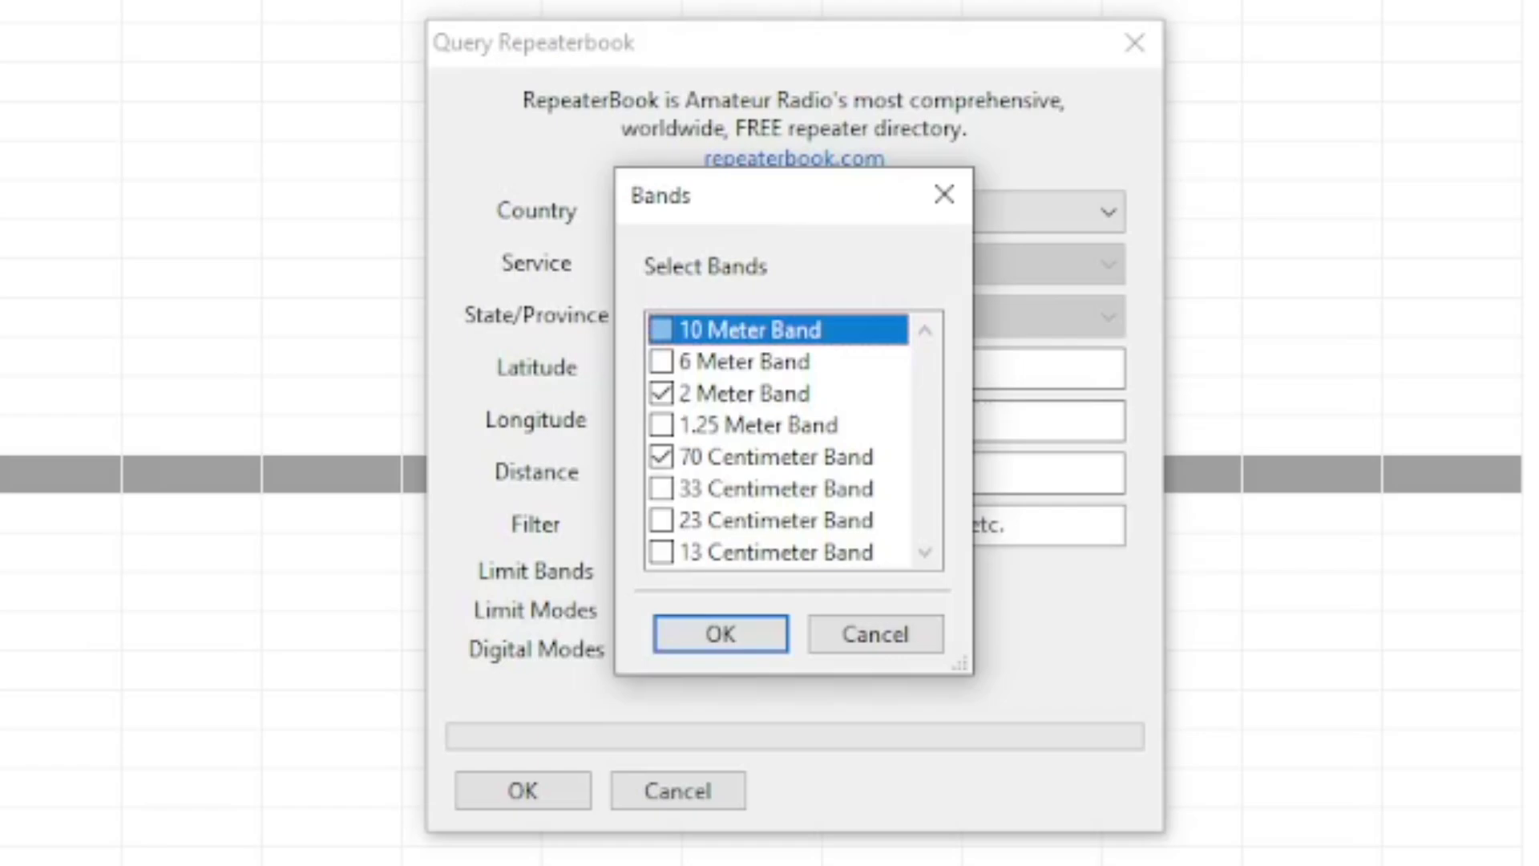
key("Return")
left_click(695, 610)
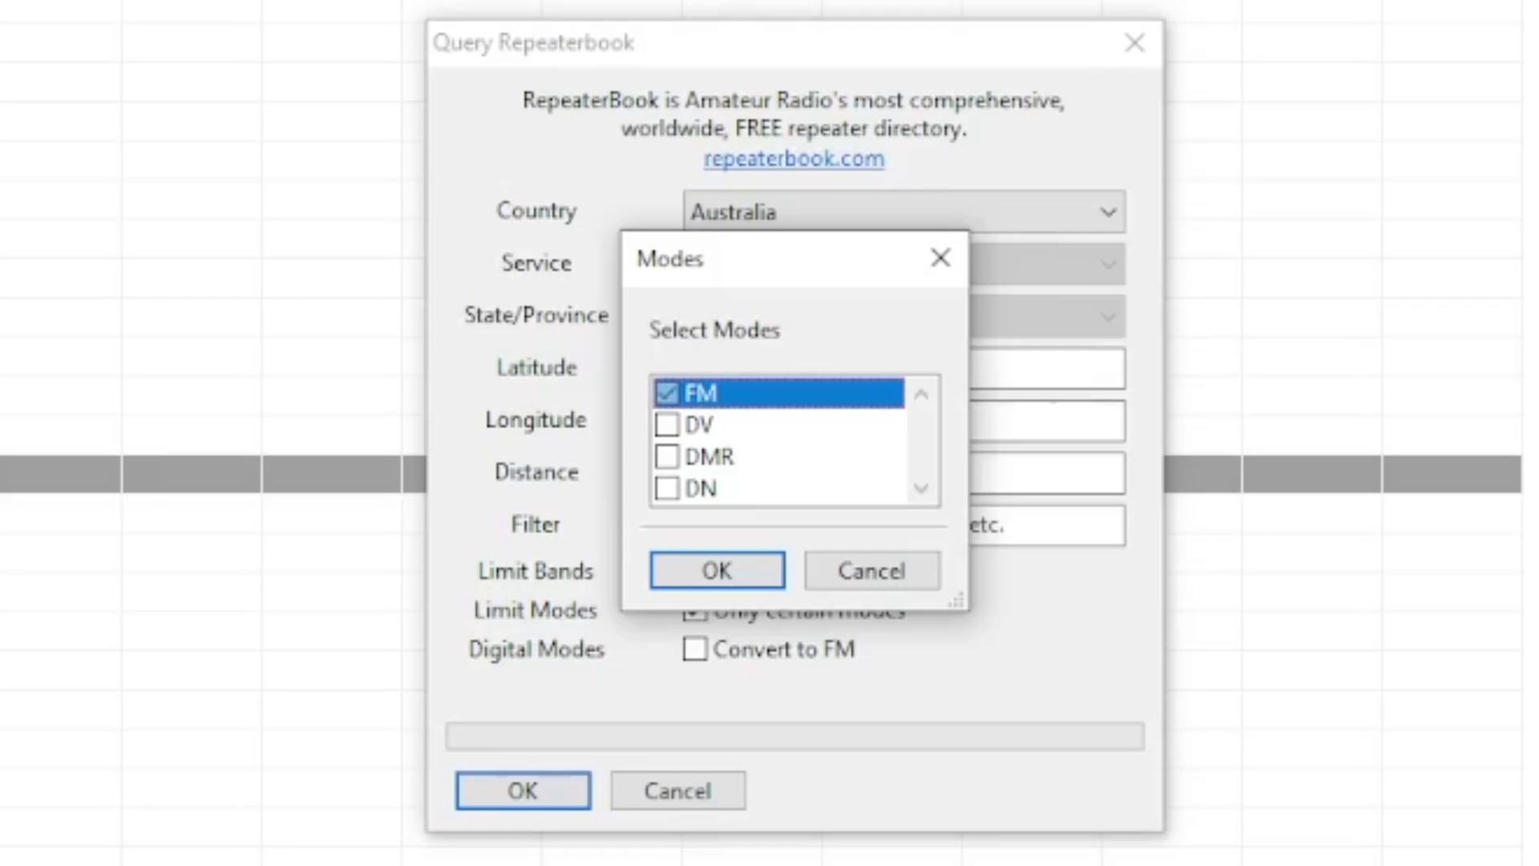
key("Return")
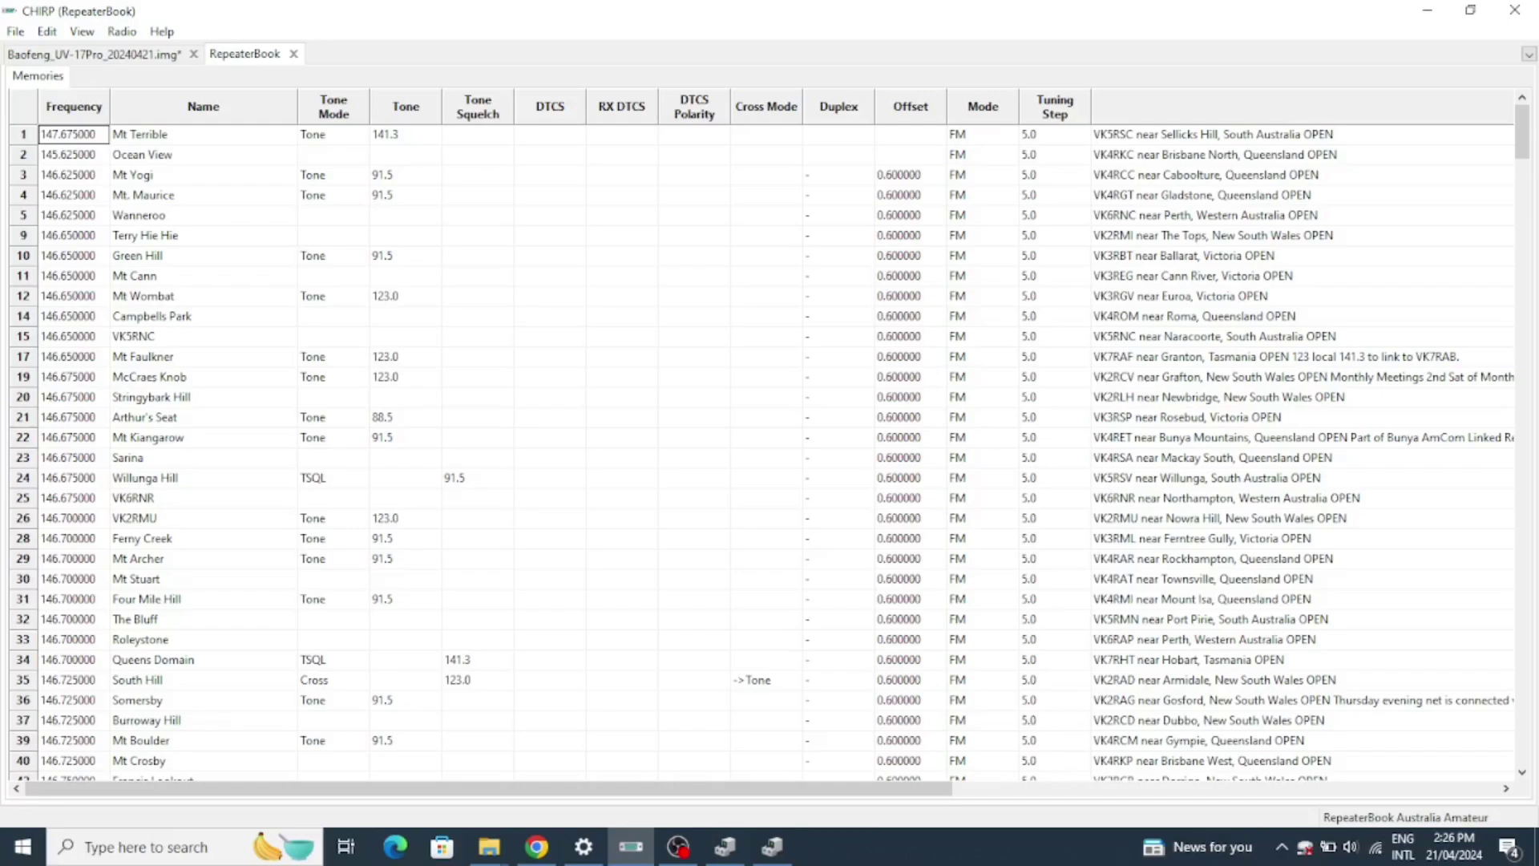
Step: Copy all the RepeaterBook memories and paste them into the Baofeng UV-17Pro image starting at row 1
key("ctrl+a")
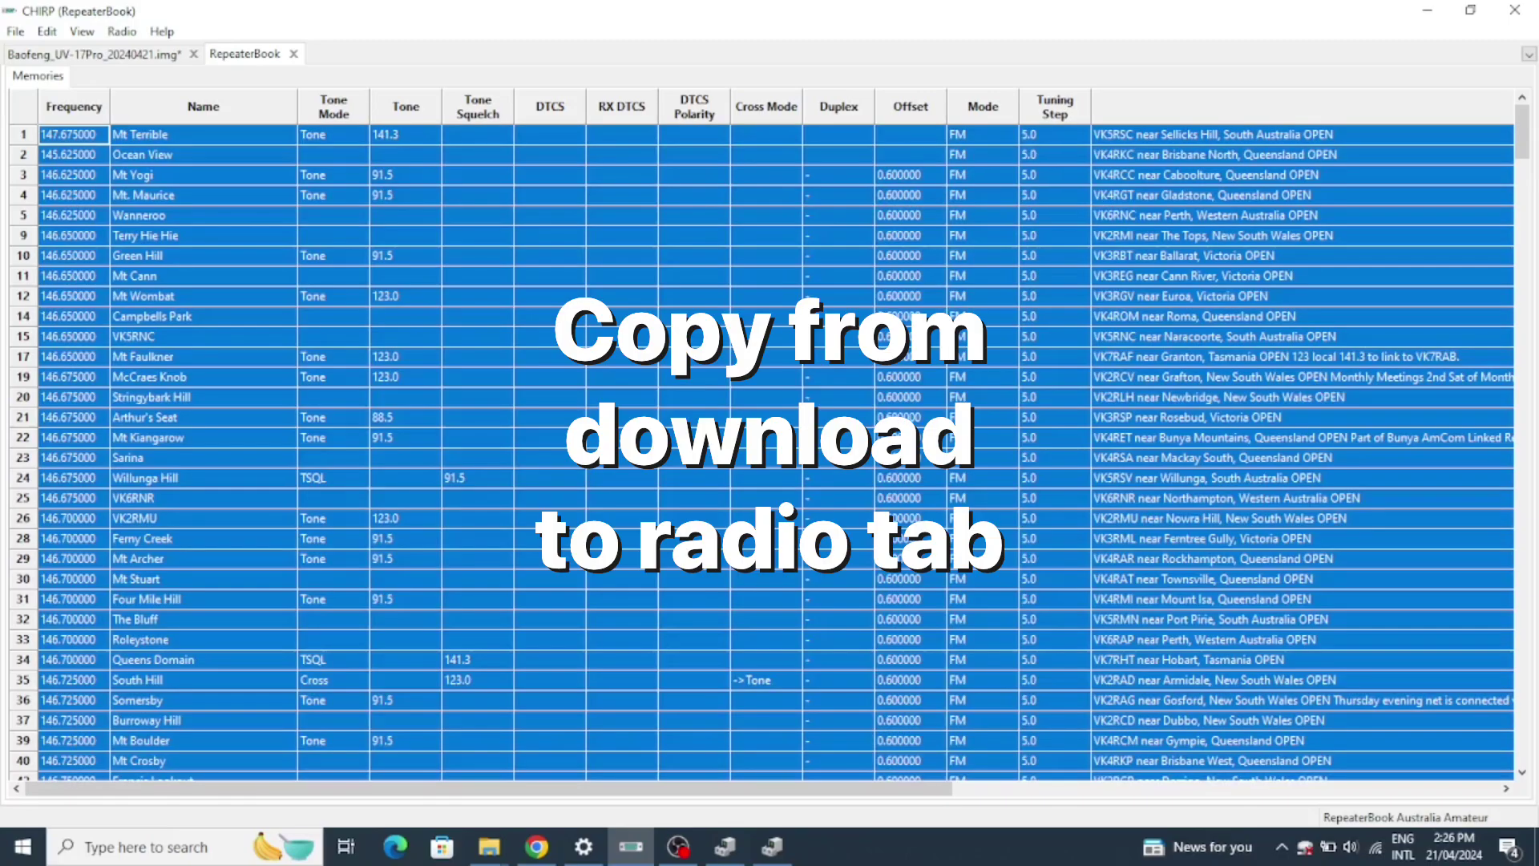
left_click(47, 32)
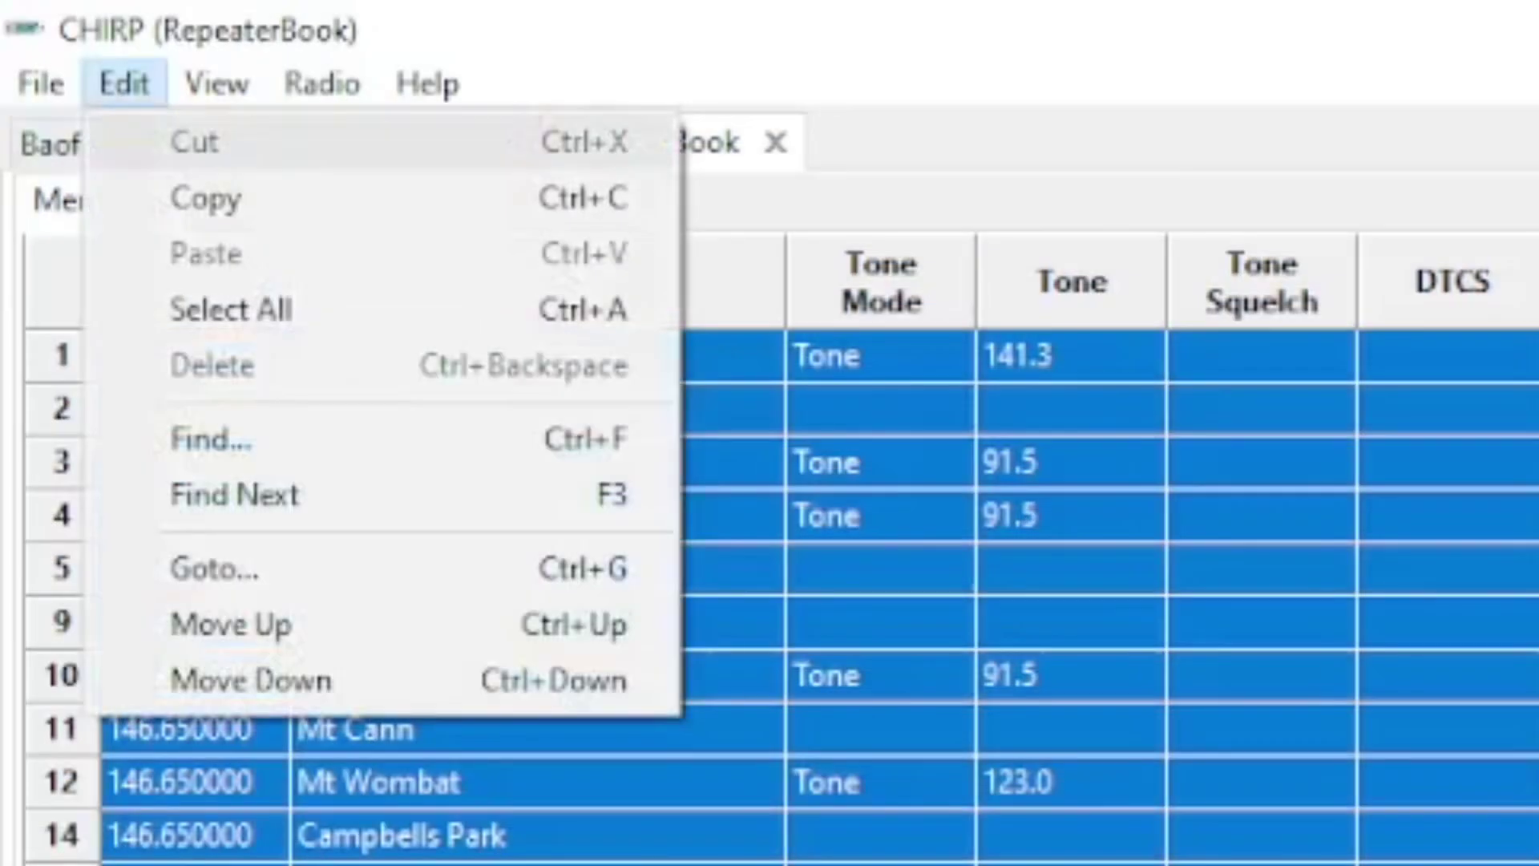
left_click(206, 196)
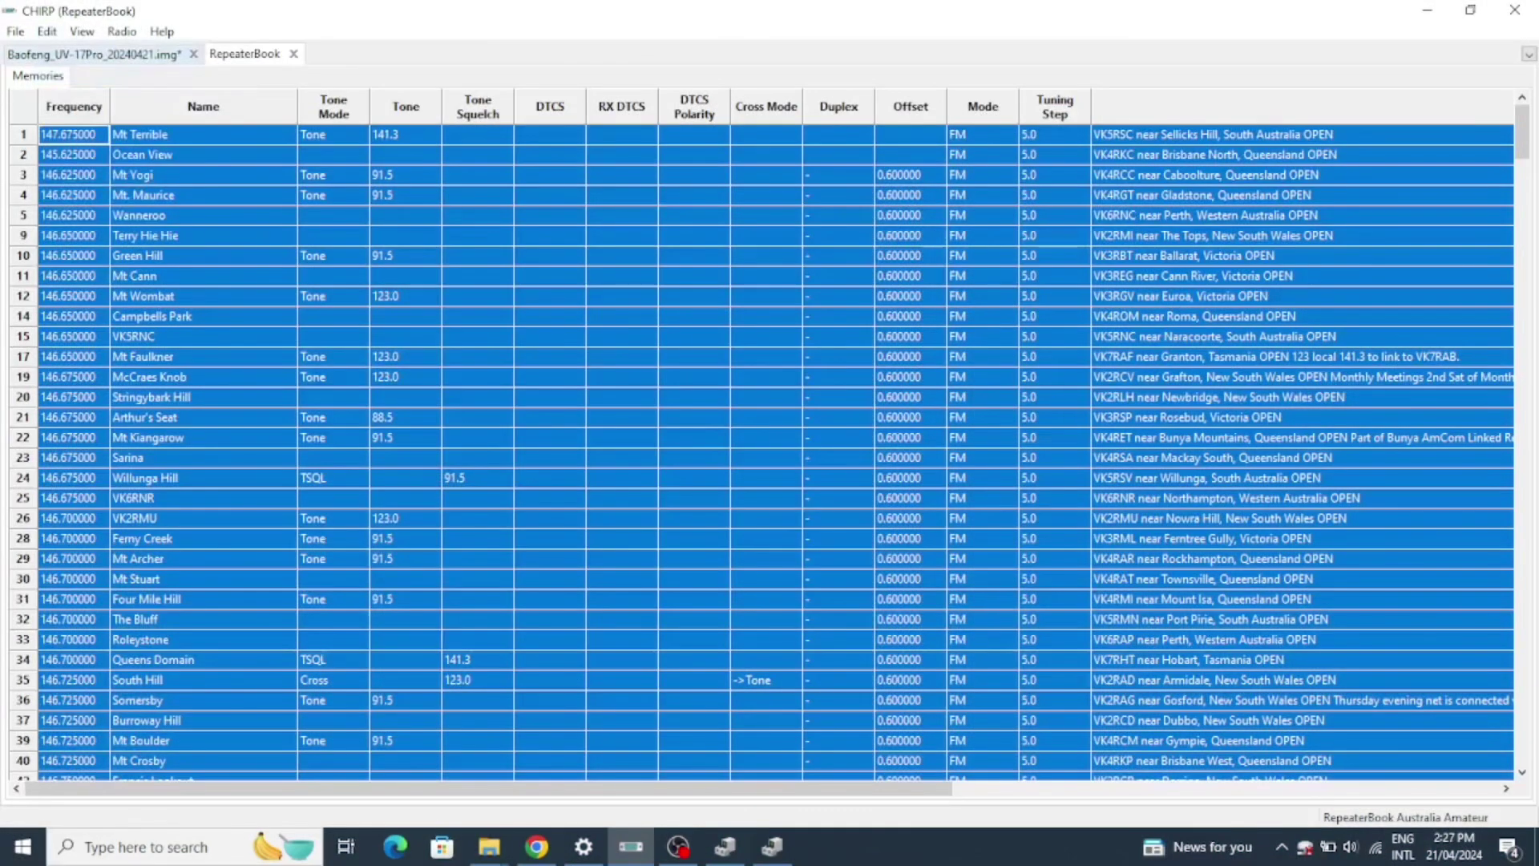
left_click(94, 54)
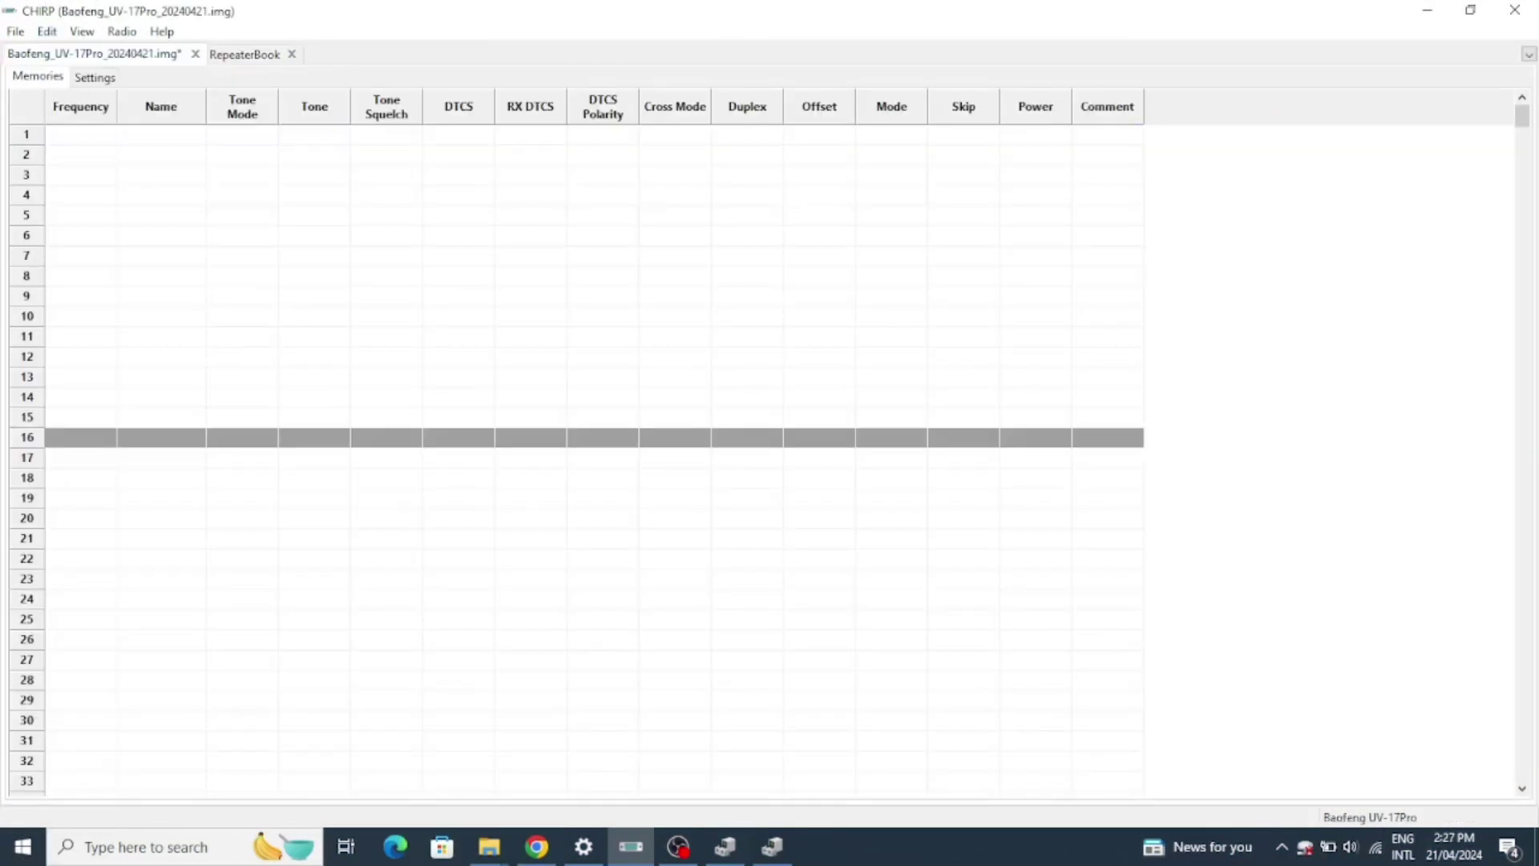
left_click(80, 134)
left_click(47, 31)
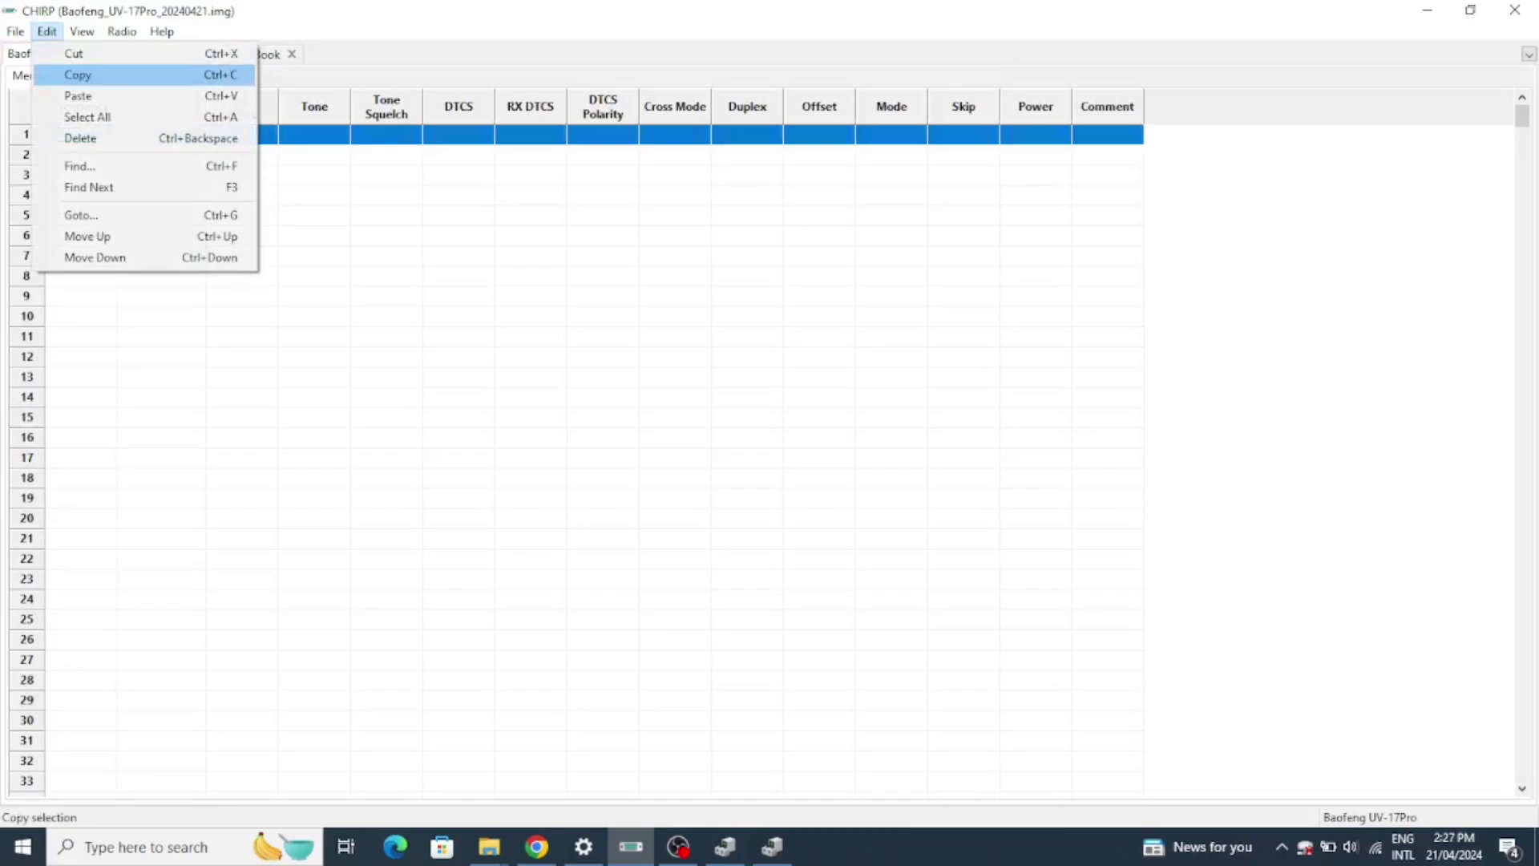
left_click(78, 96)
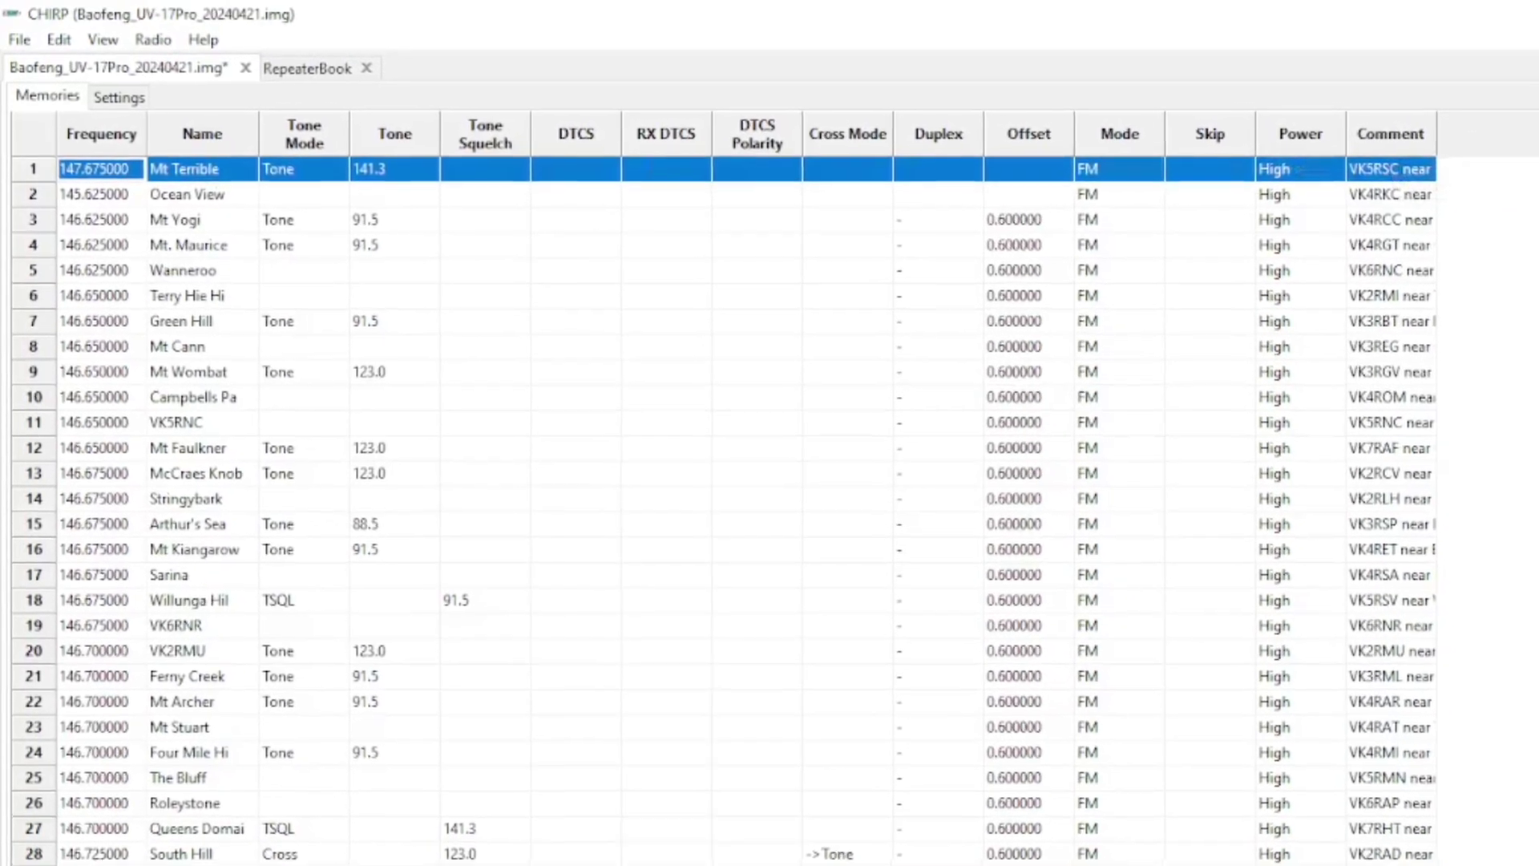
Step: Sort all 390 pasted memories in ascending order by the Comment column
scroll(576, 457, "down", 20)
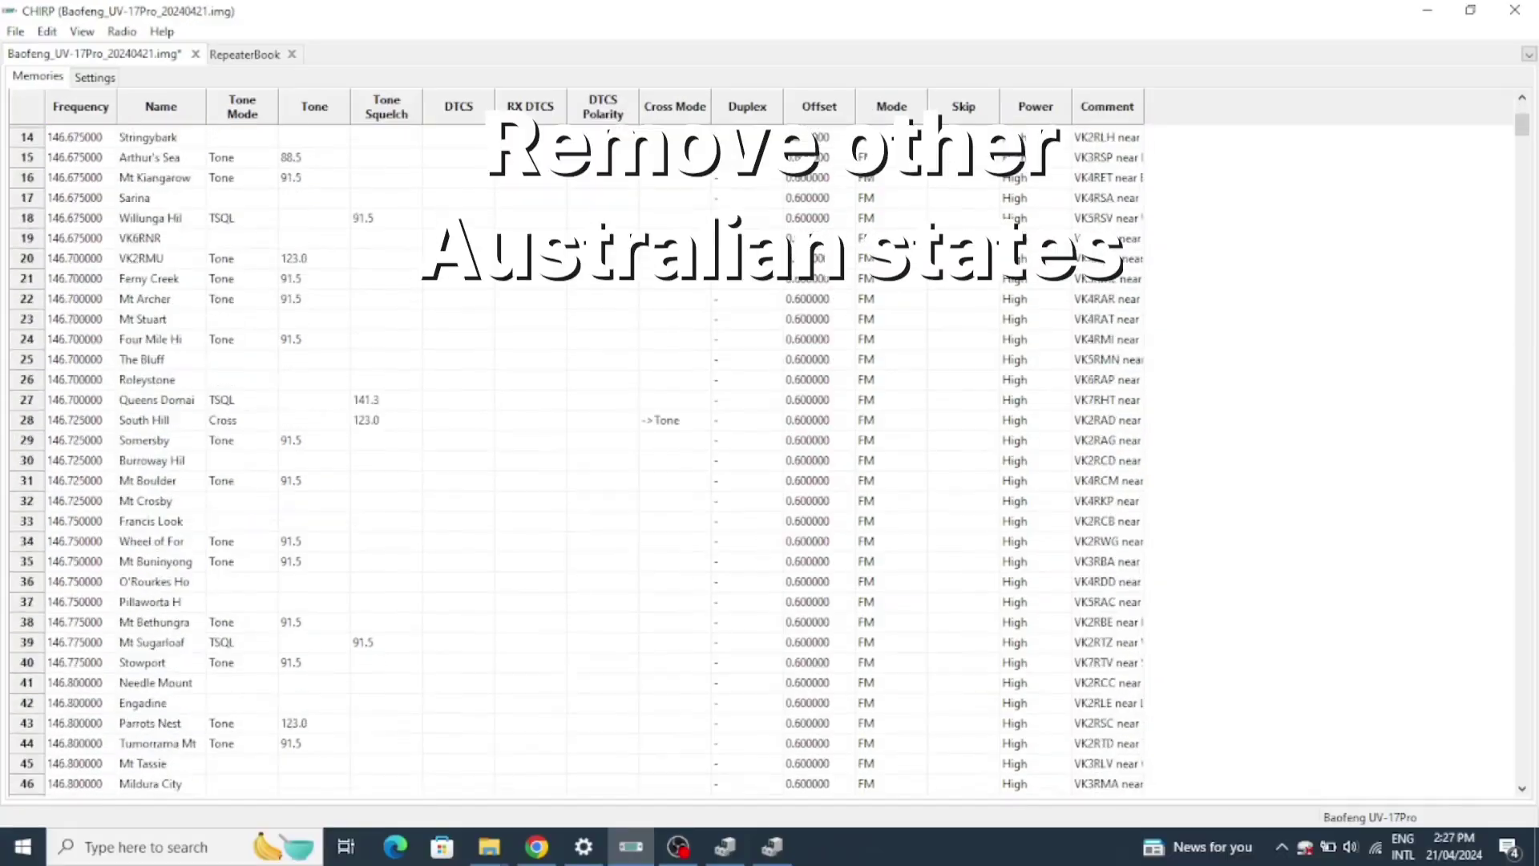
scroll(769, 461, "down", 20)
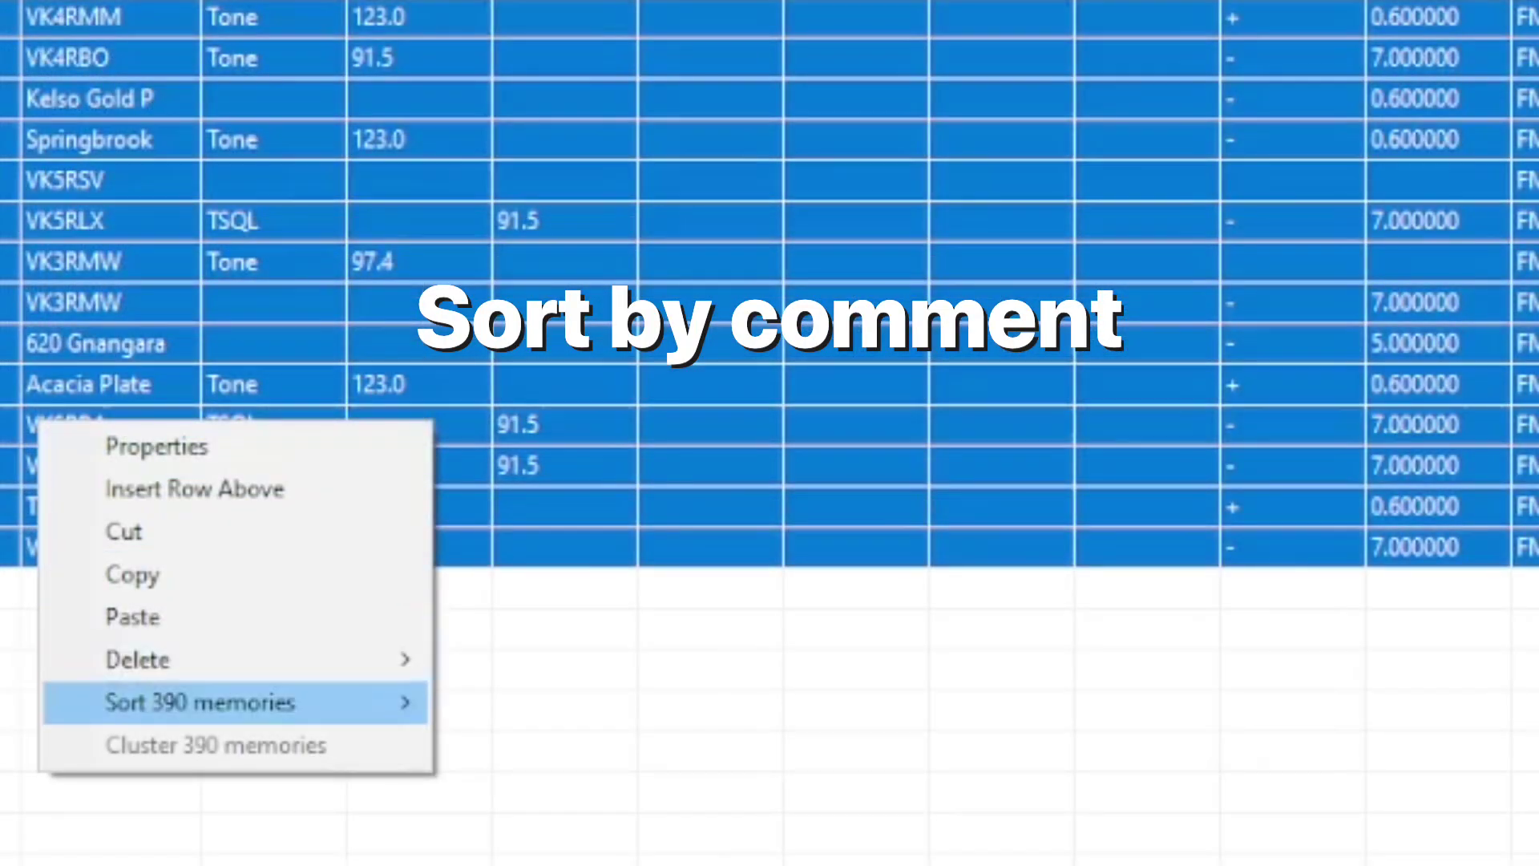
mouse_move(200, 703)
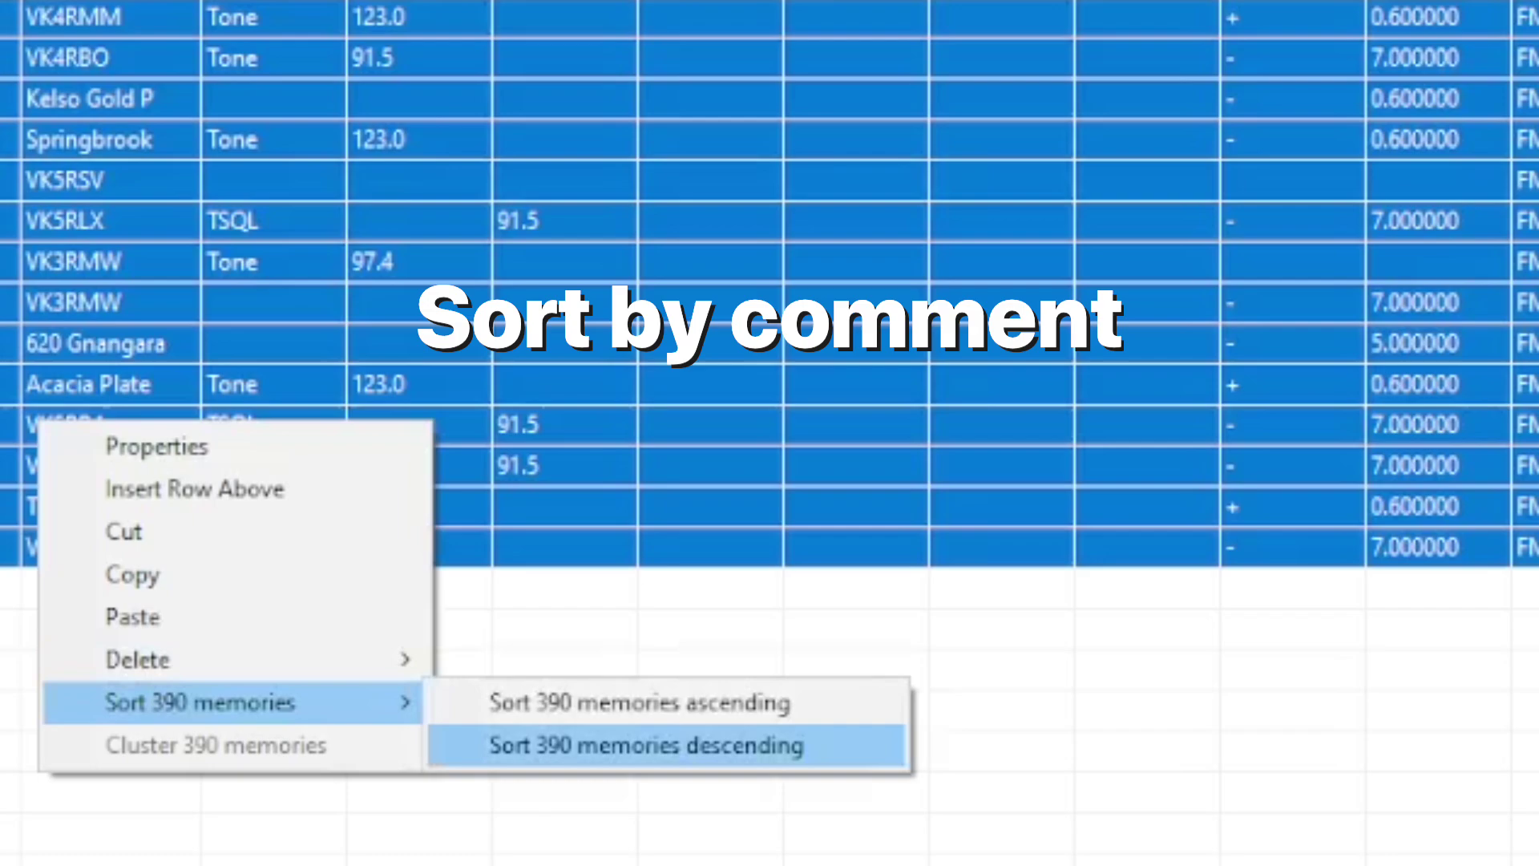
left_click(638, 702)
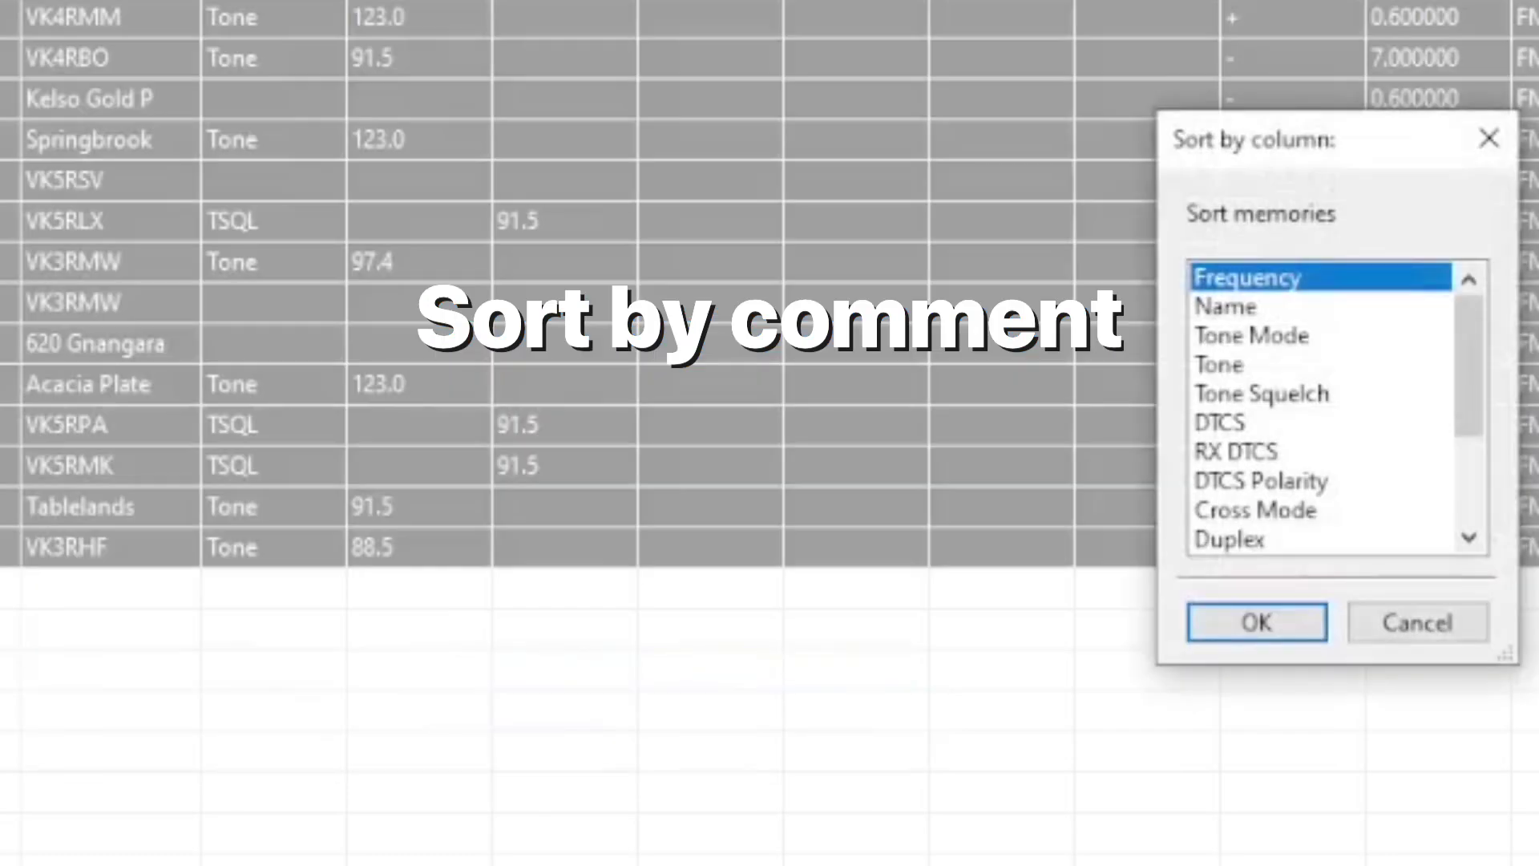
scroll(1323, 407, "down", 3)
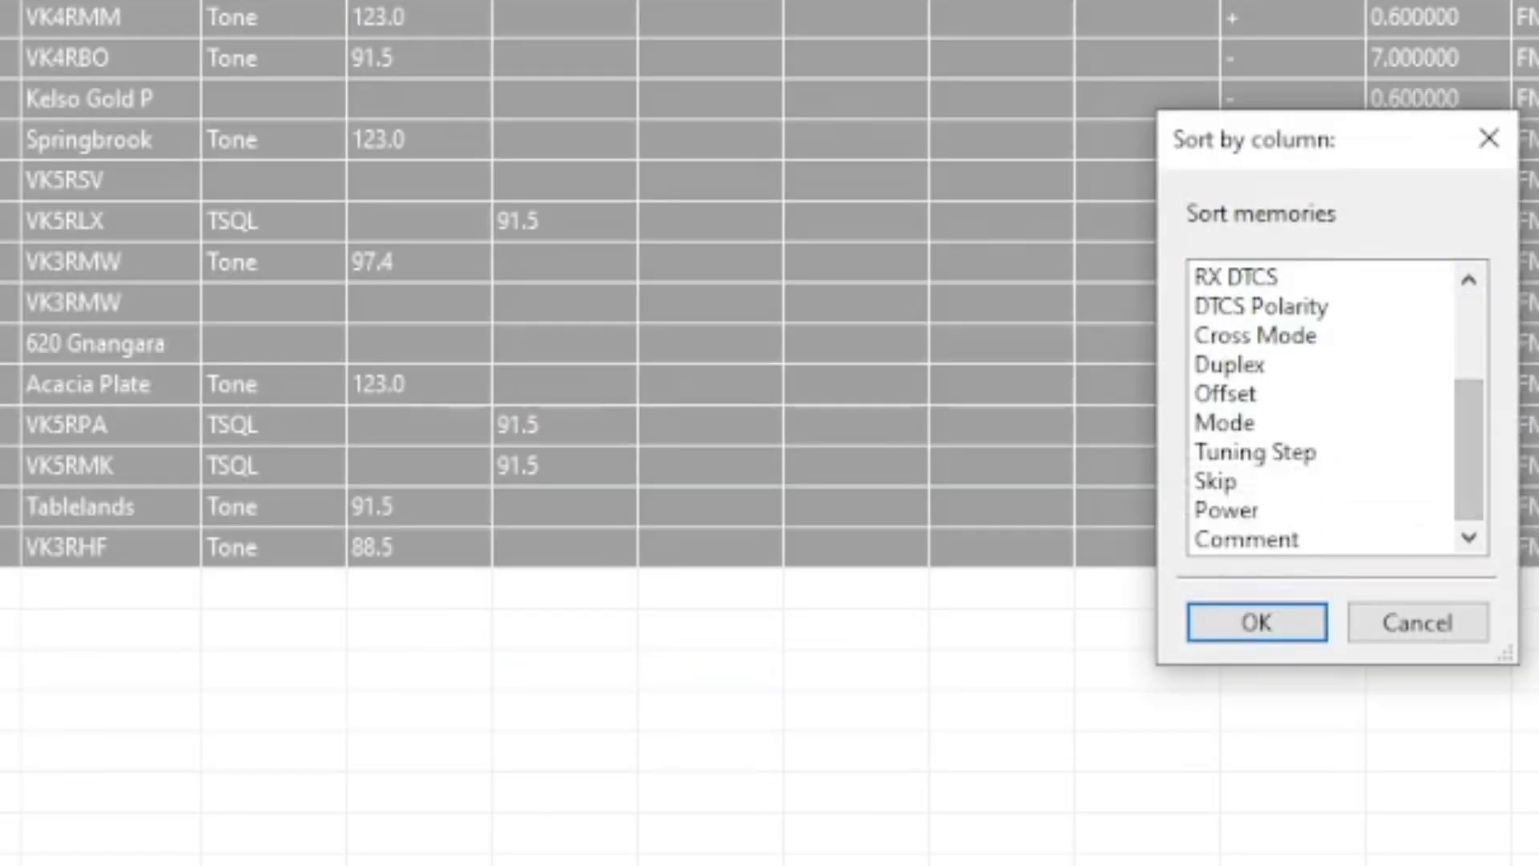
left_click(1245, 539)
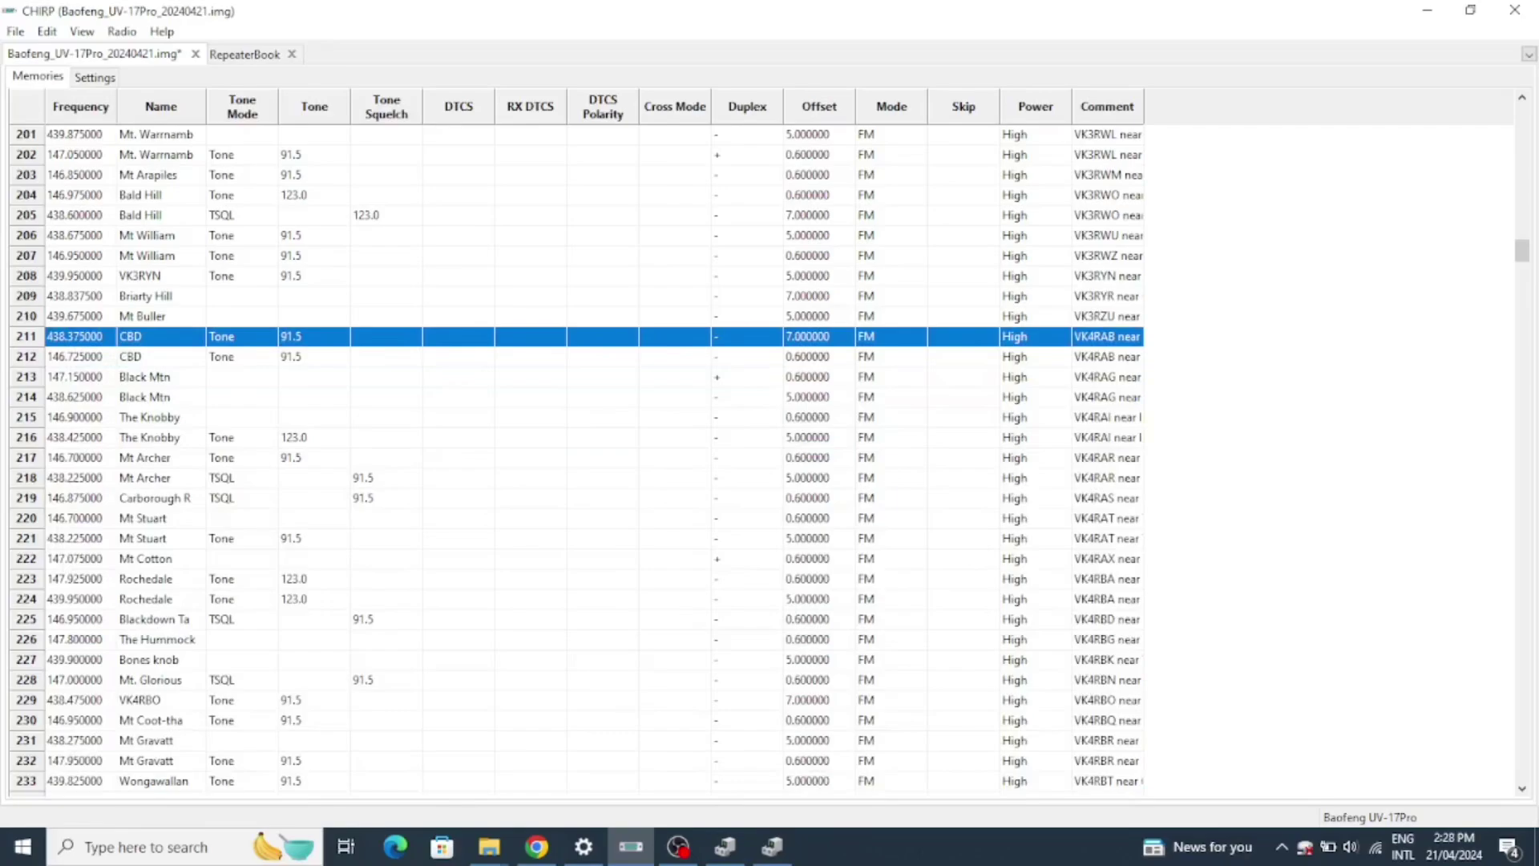
Step: Delete the 180 memories from row 211 to row 390, covering the VK4 to VK8 repeaters
scroll(762, 461, "down", 20)
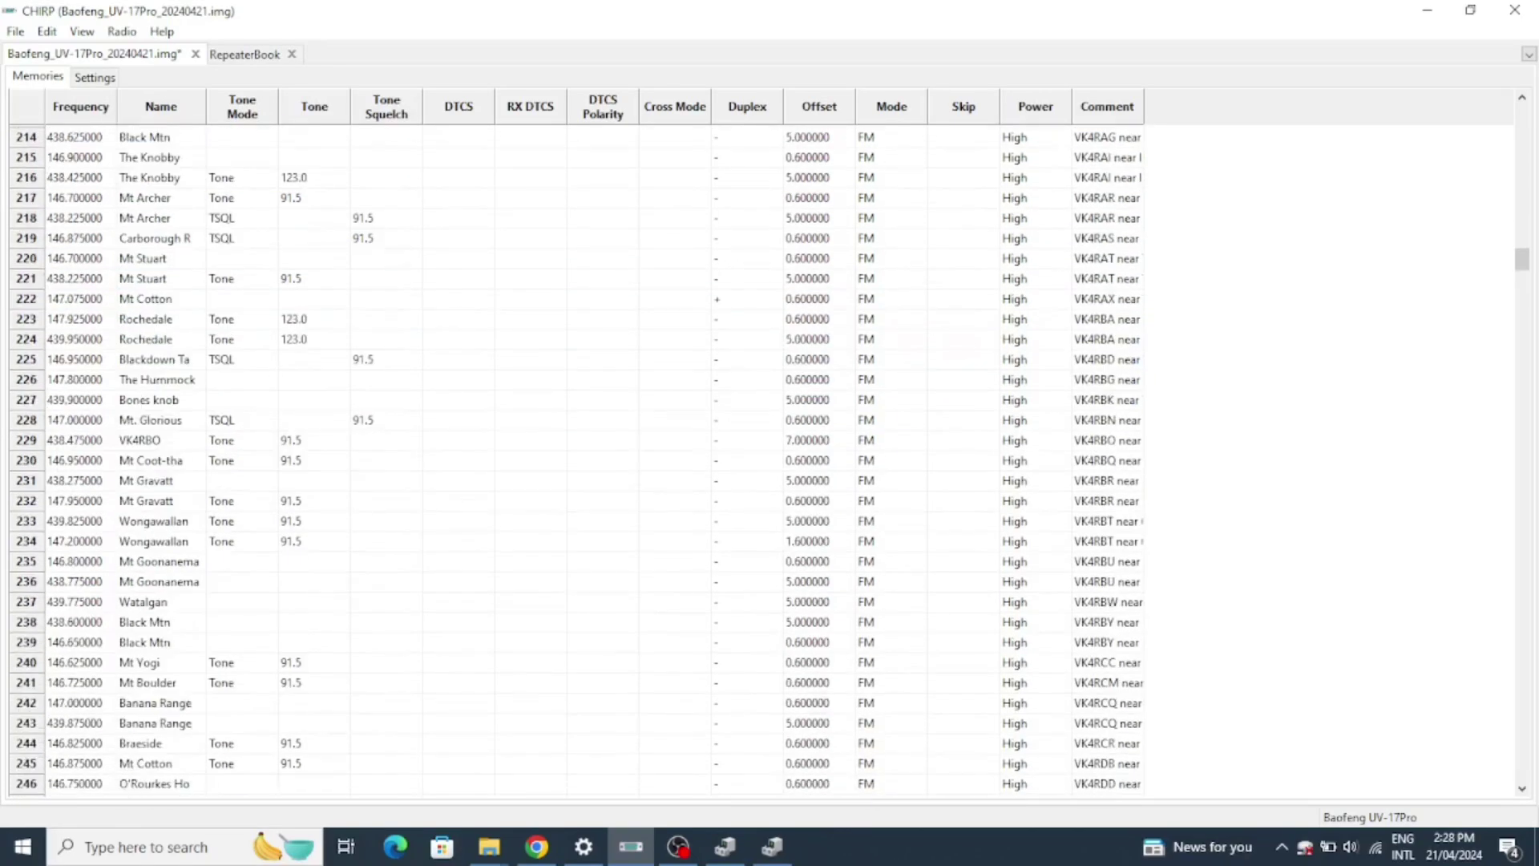
scroll(769, 461, "down", 20)
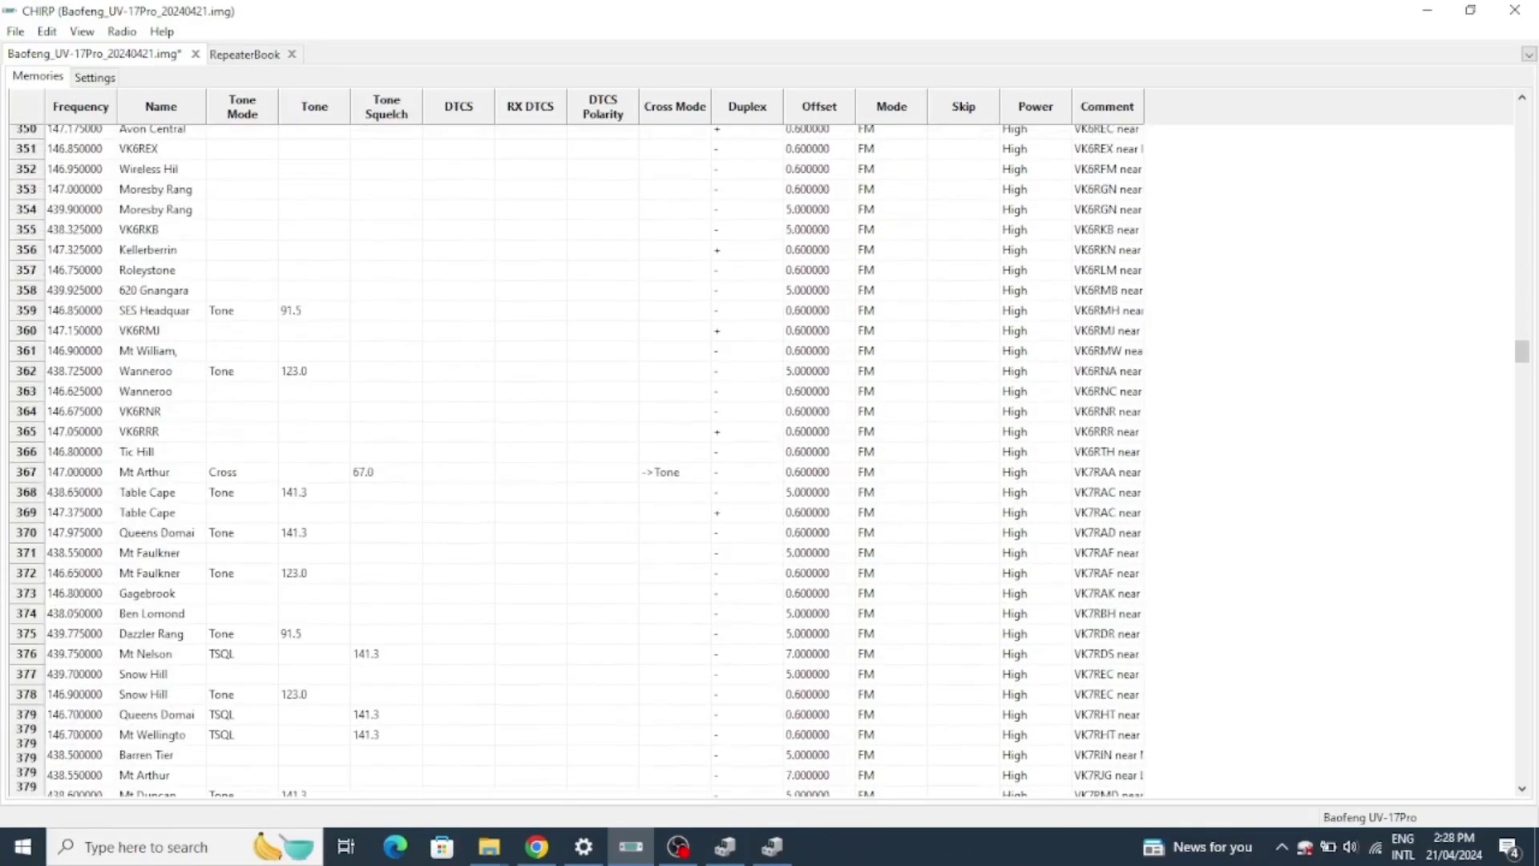
left_click(26, 272, "shift")
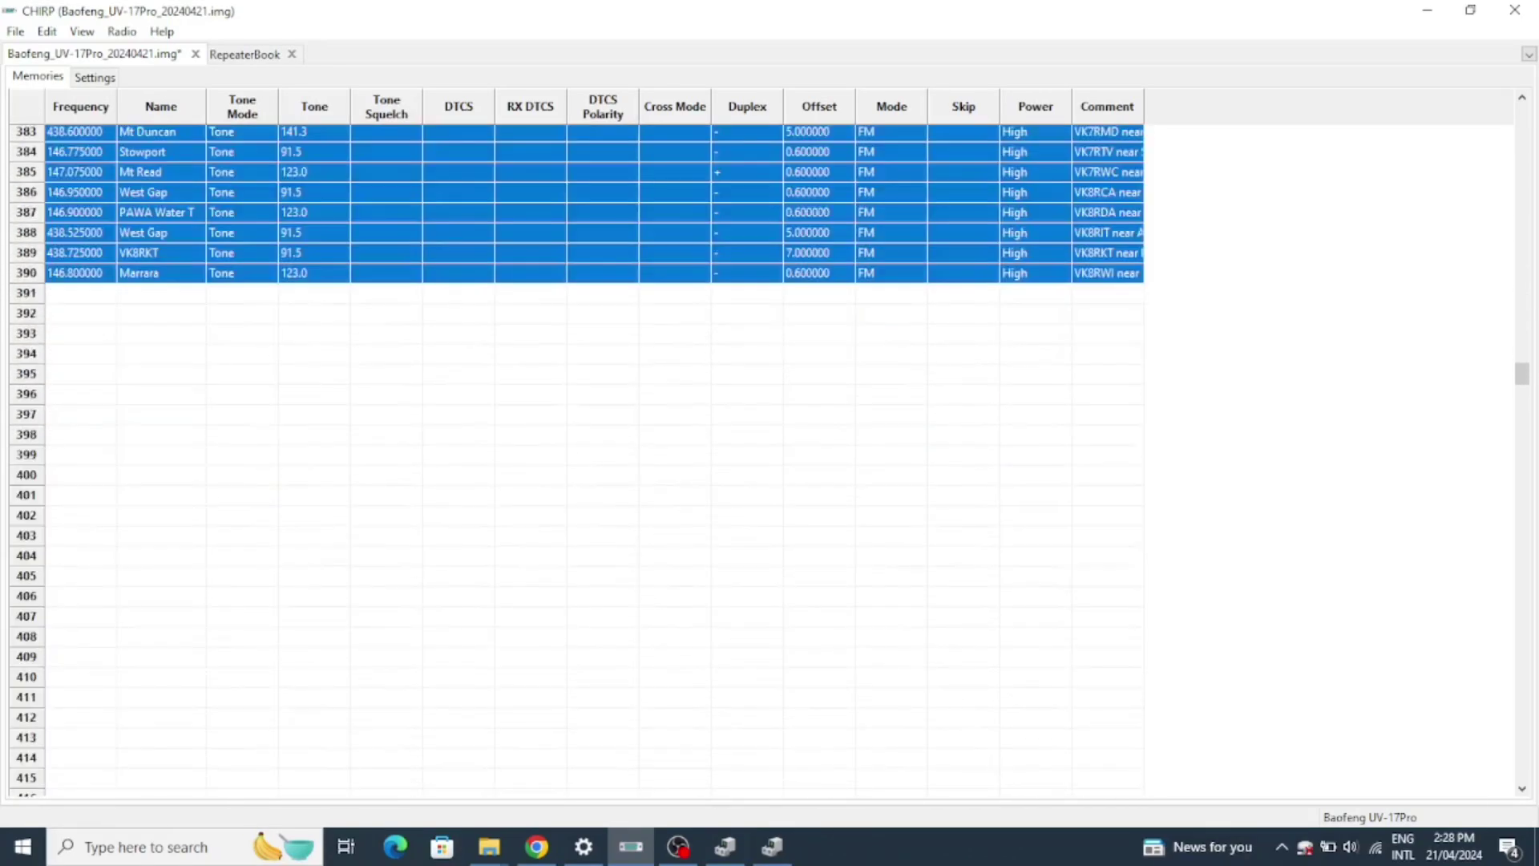
right_click(73, 266)
mouse_move(119, 378)
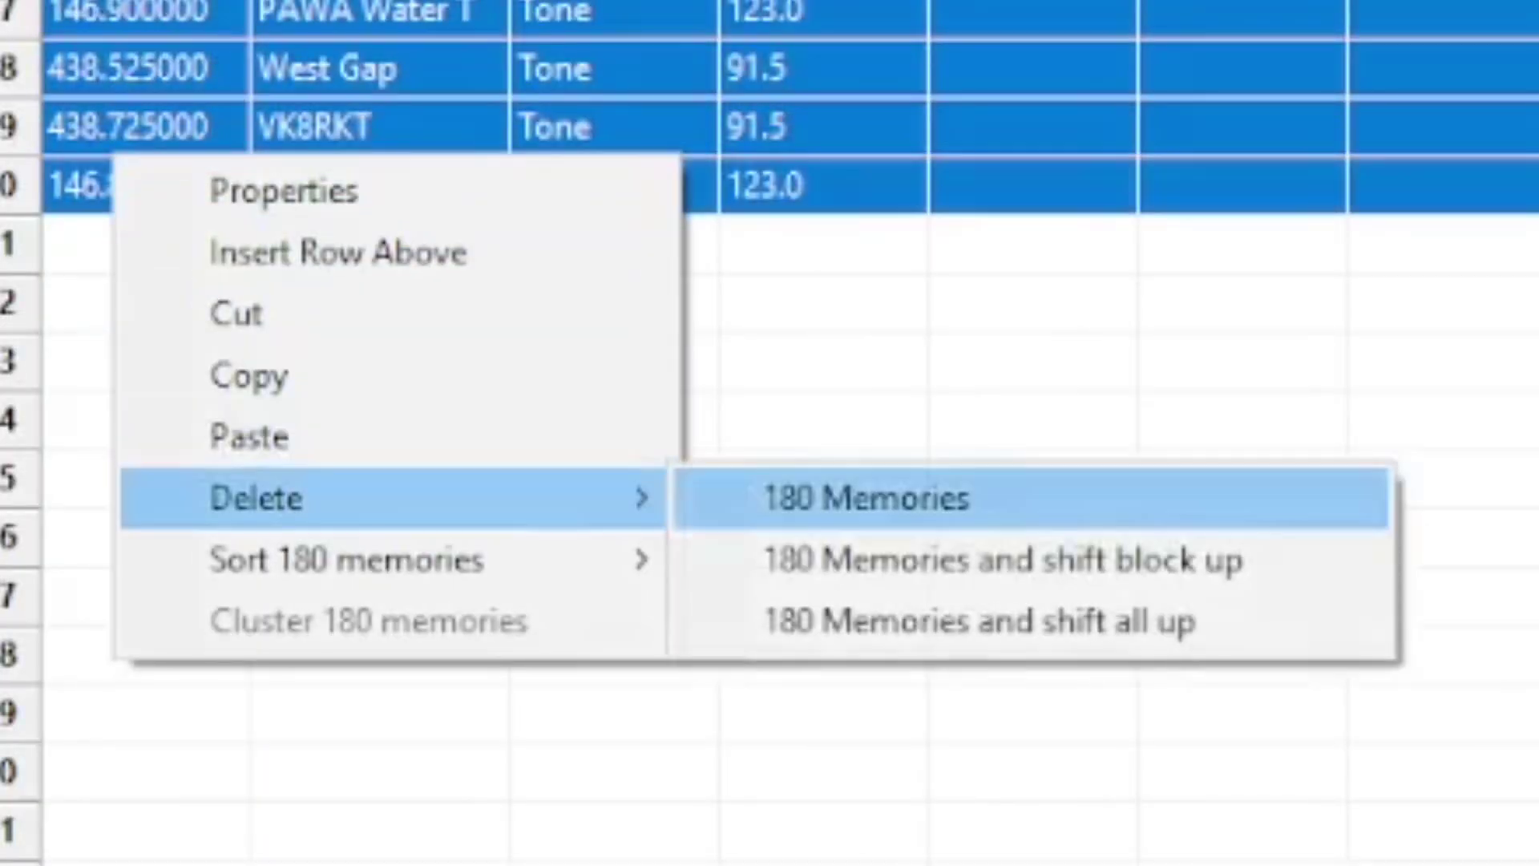
left_click(866, 497)
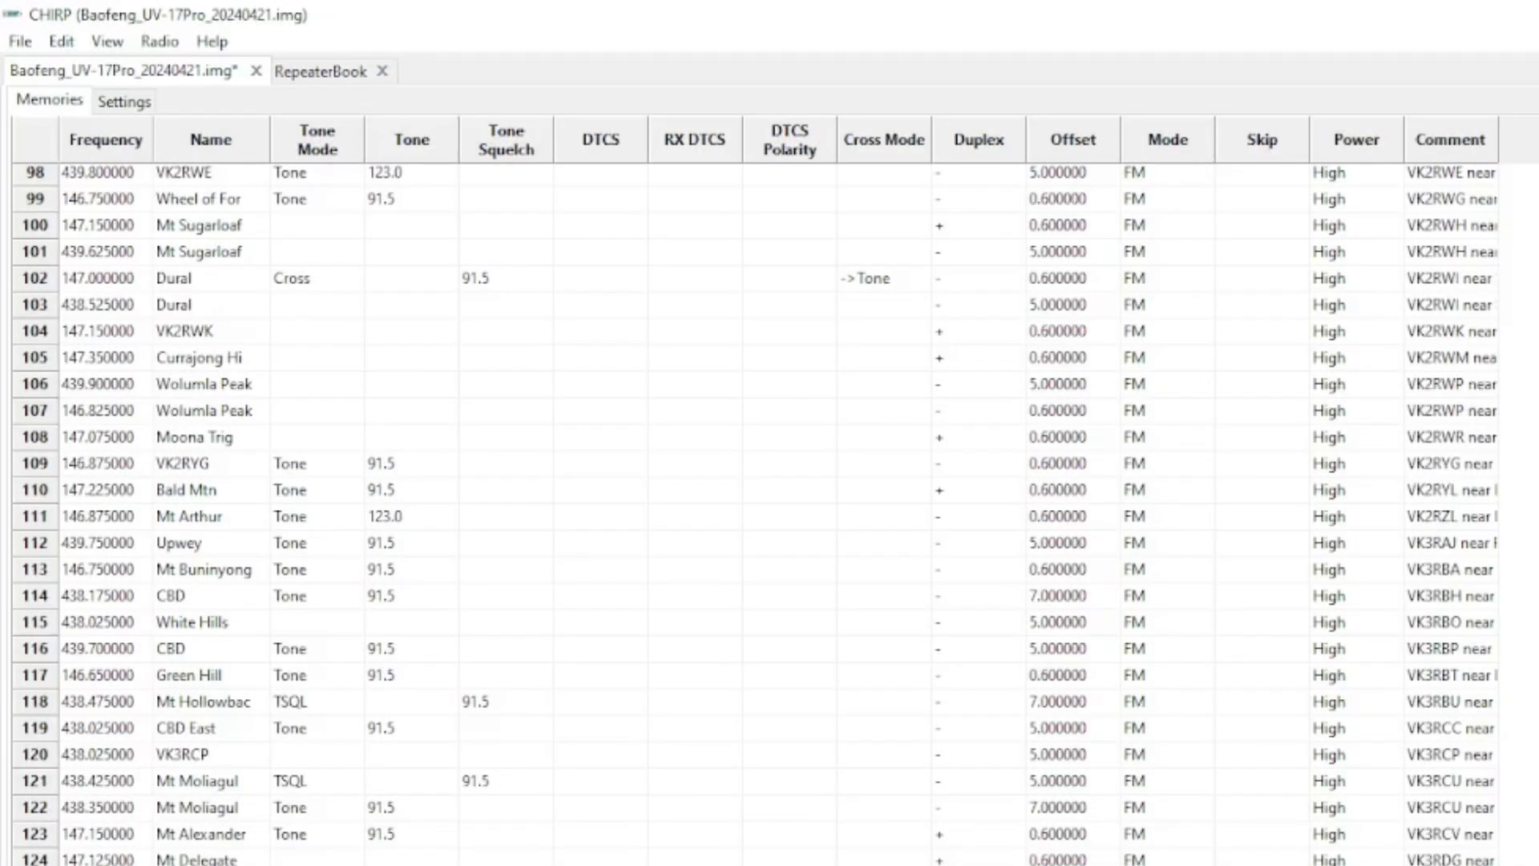
Step: Delete the 111 memories from row 1 to row 111, covering the VK1 and VK2 repeaters, and shift all remaining memories up
scroll(755, 513, "up", 20)
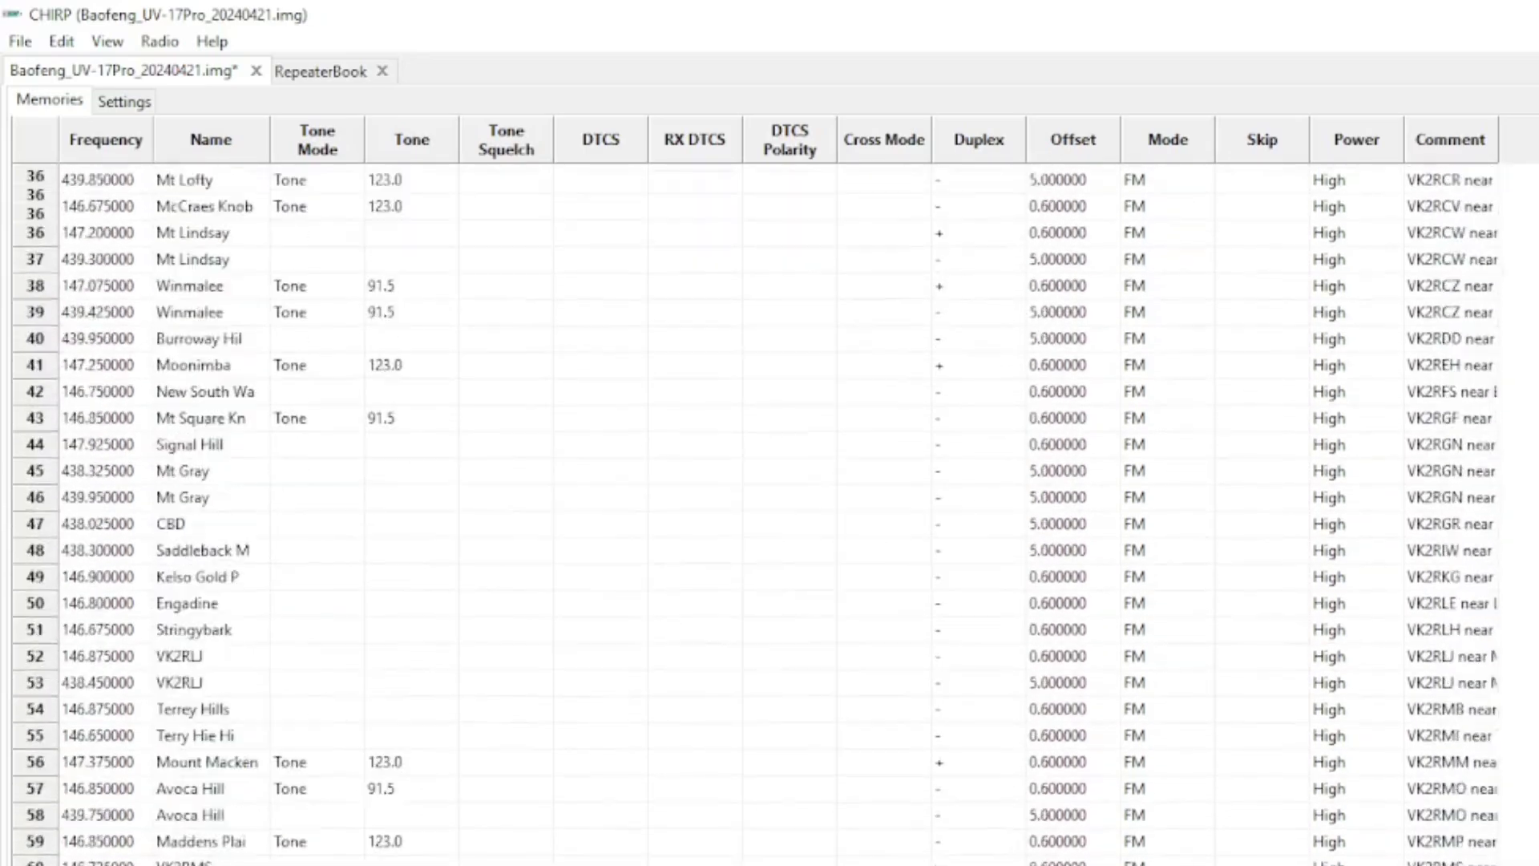
key("ctrl+a")
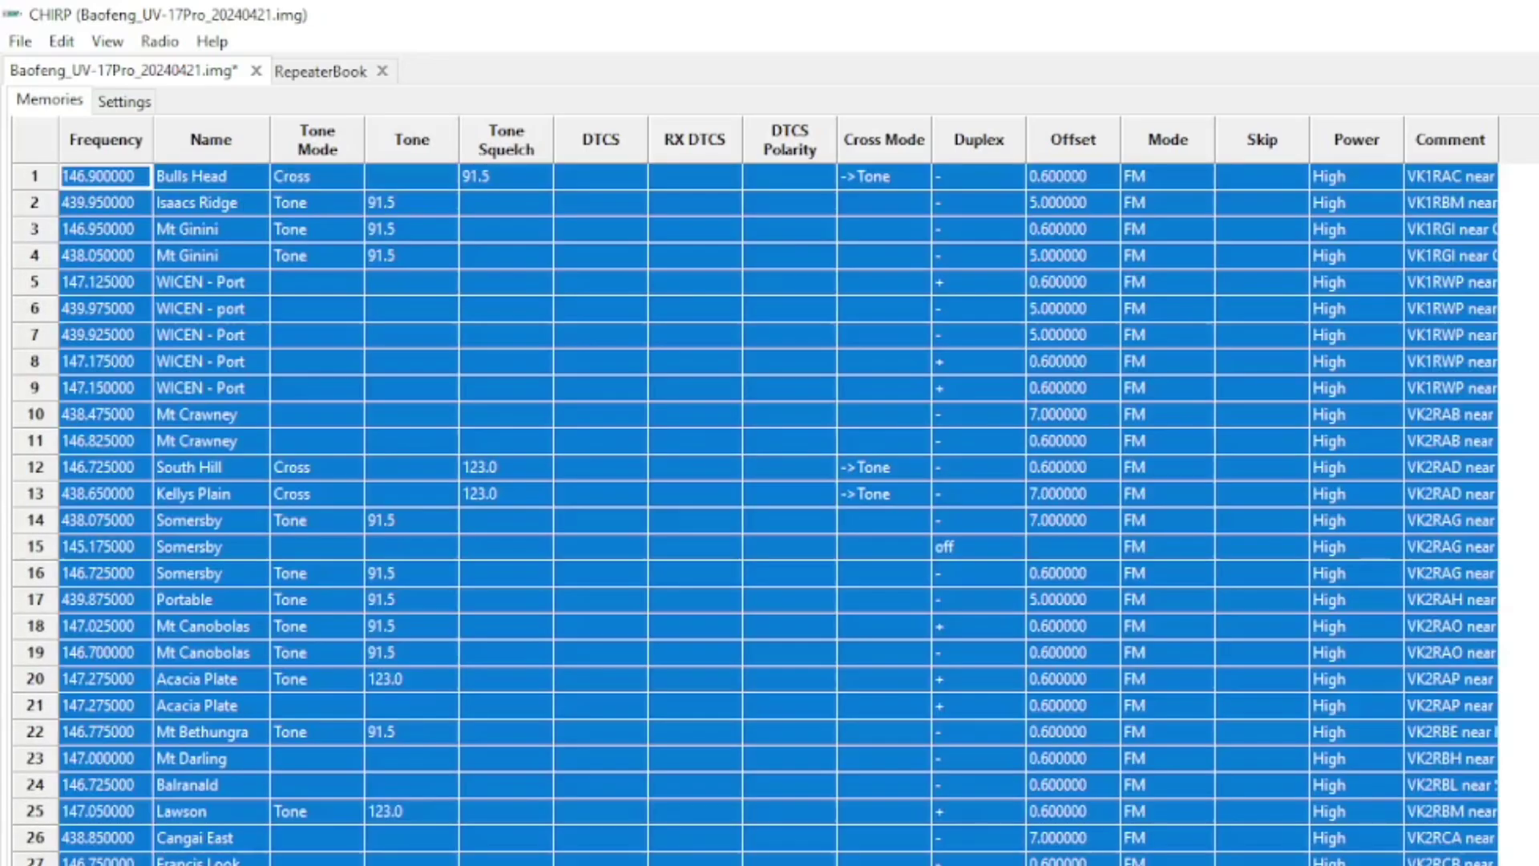
right_click(77, 254)
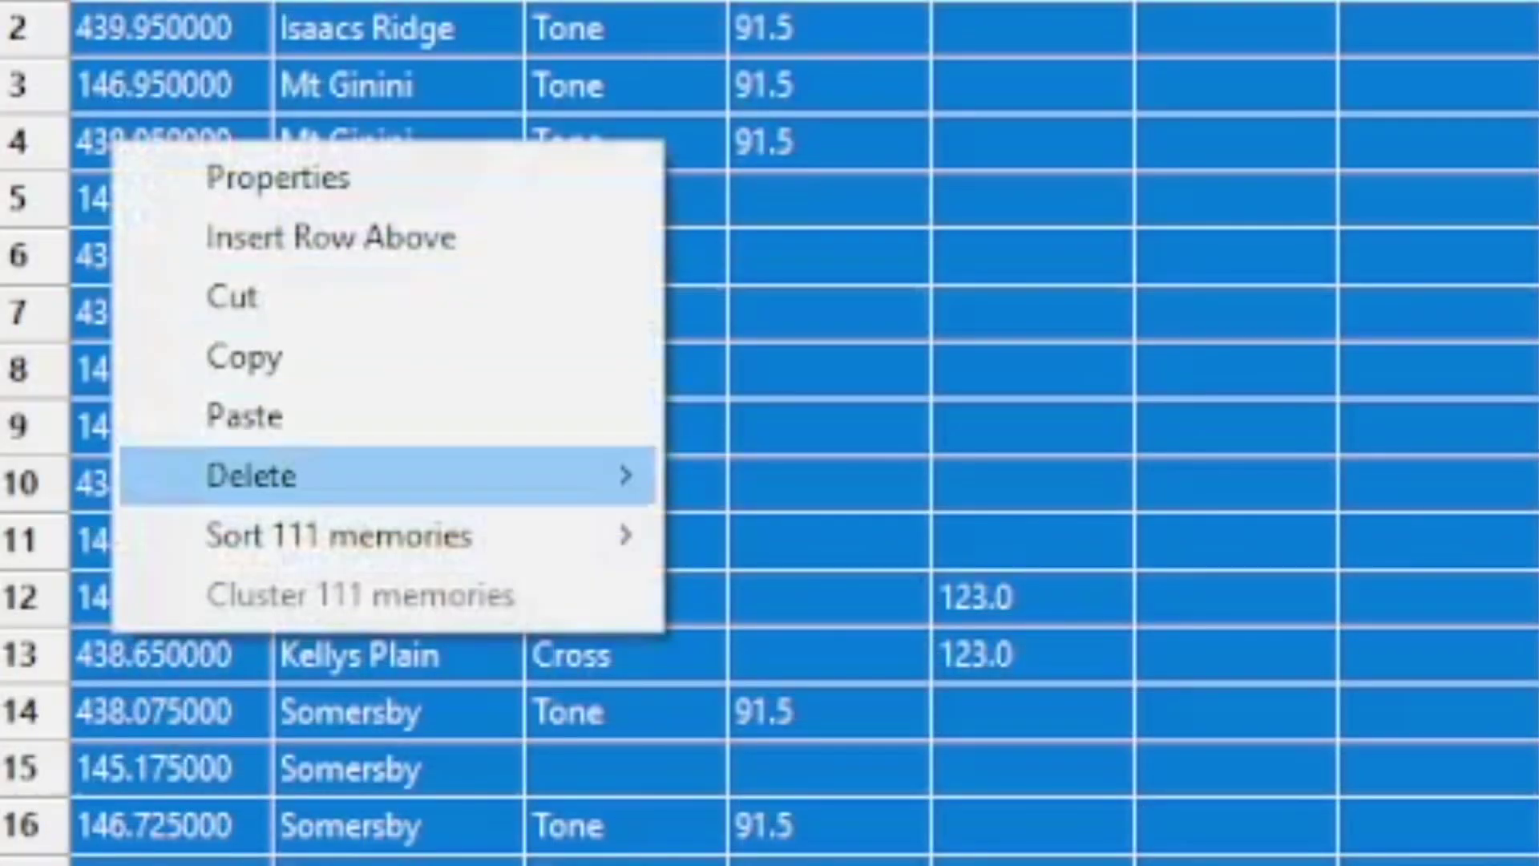
mouse_move(388, 475)
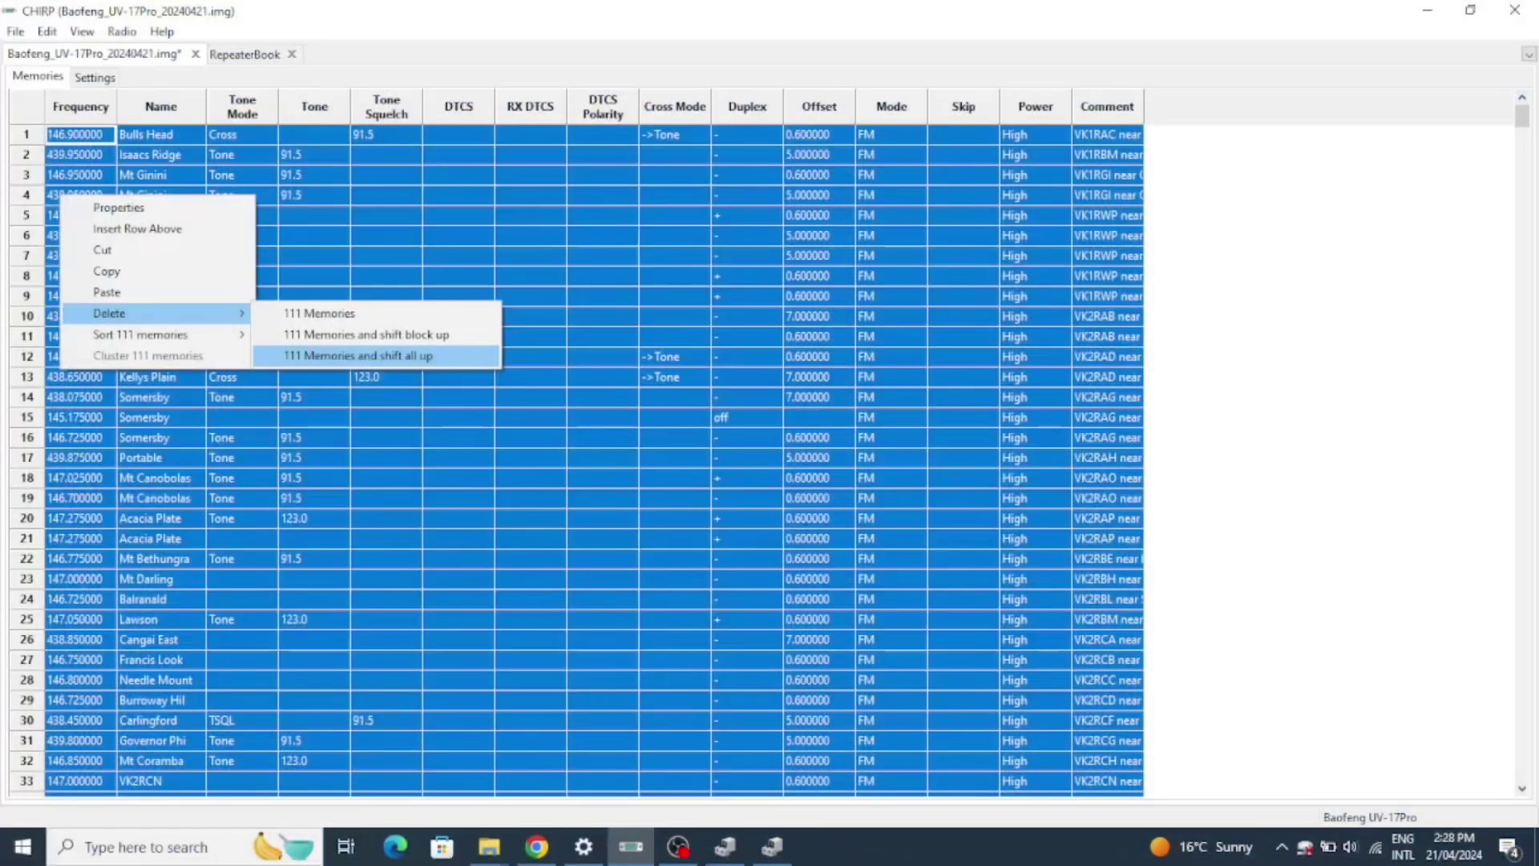
left_click(358, 356)
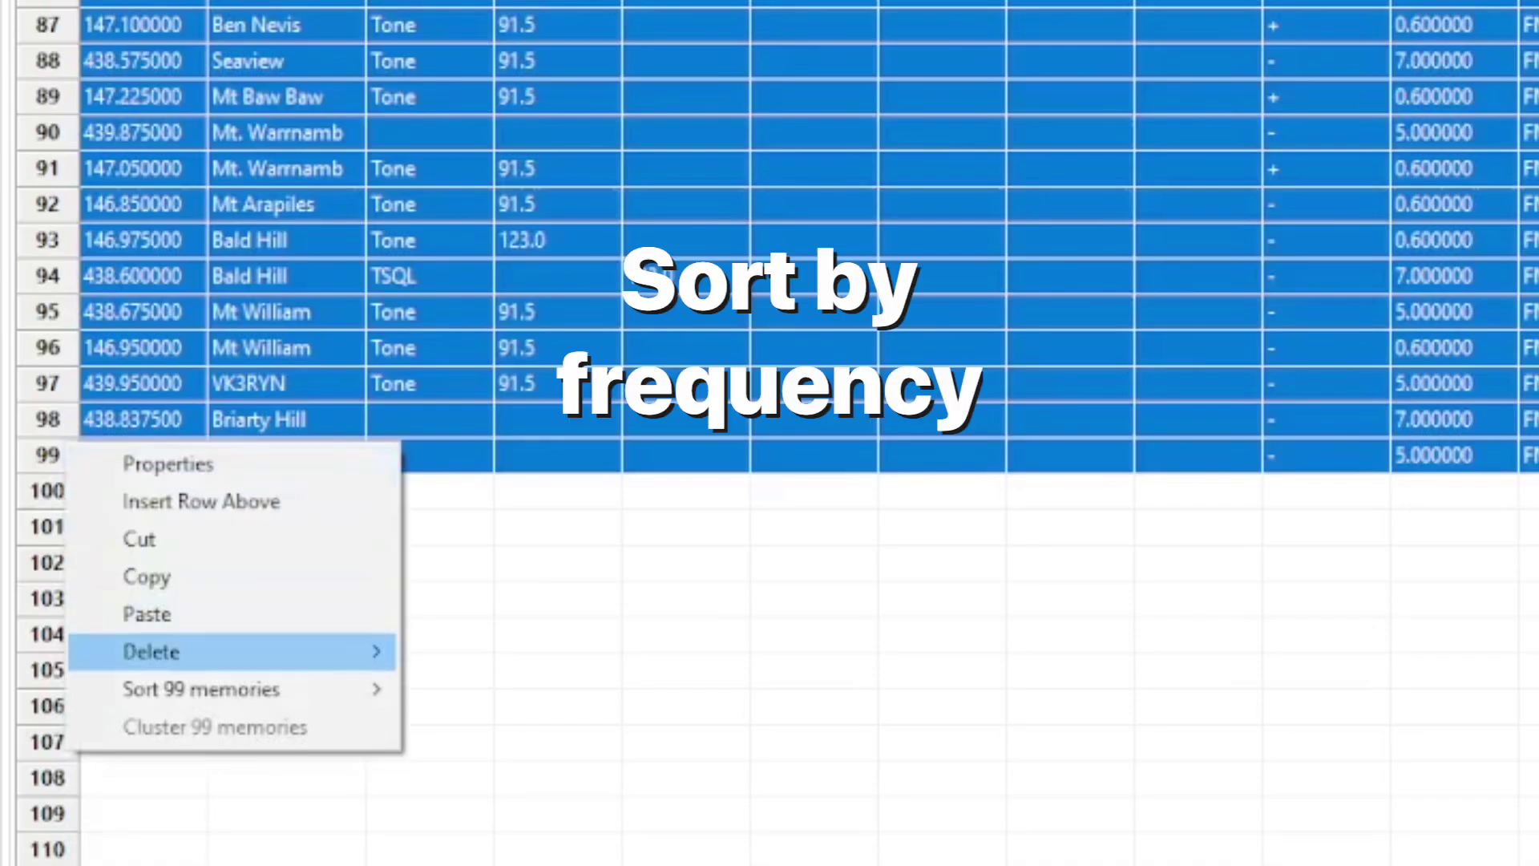
Step: Sort the 99 remaining VK3 memories in ascending order by frequency and save the radio image
mouse_move(200, 689)
left_click(601, 690)
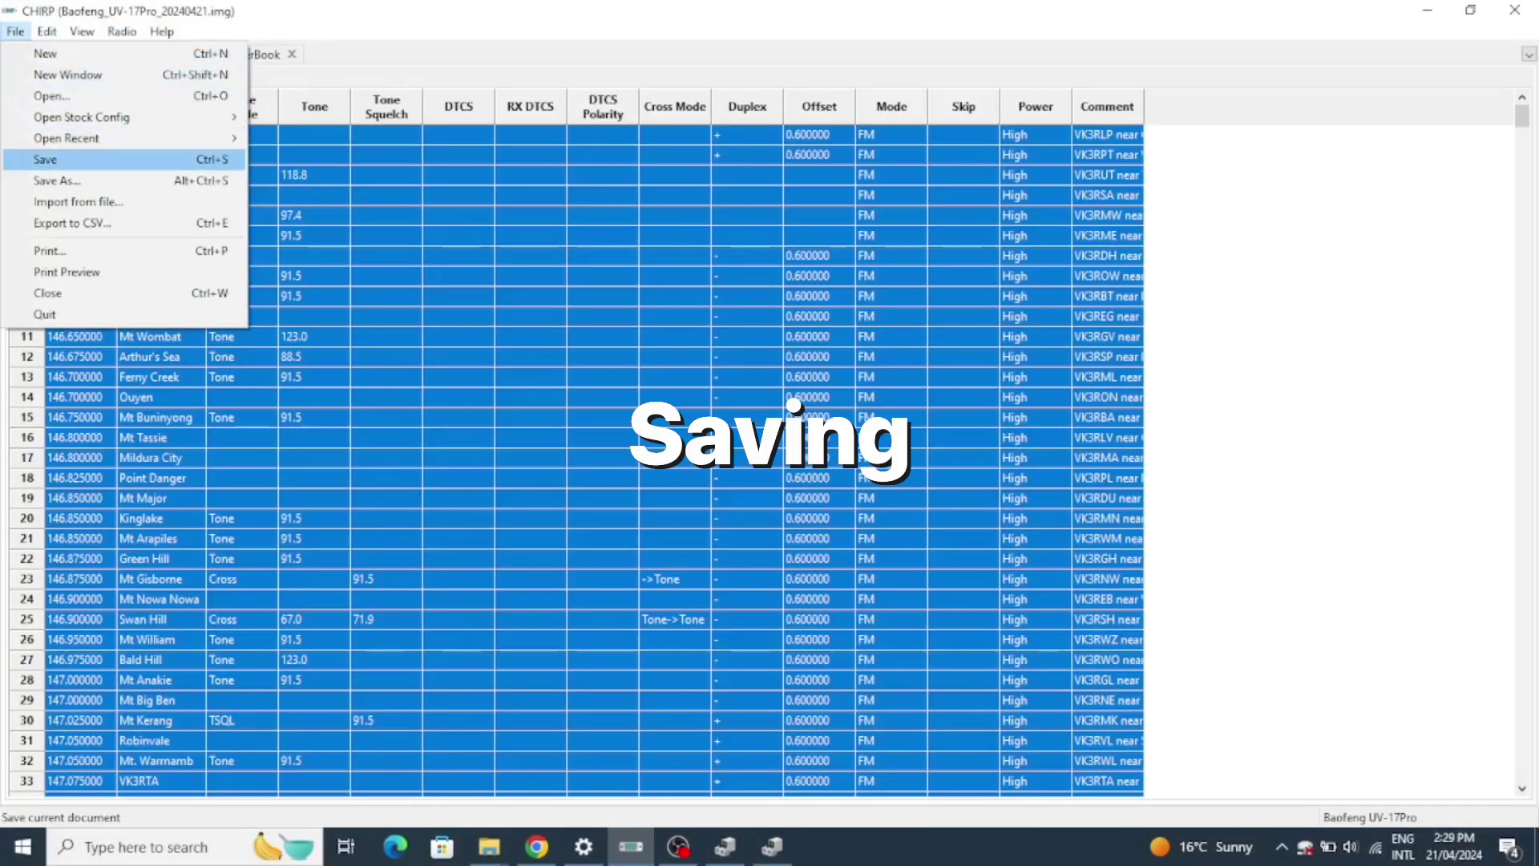
left_click(46, 158)
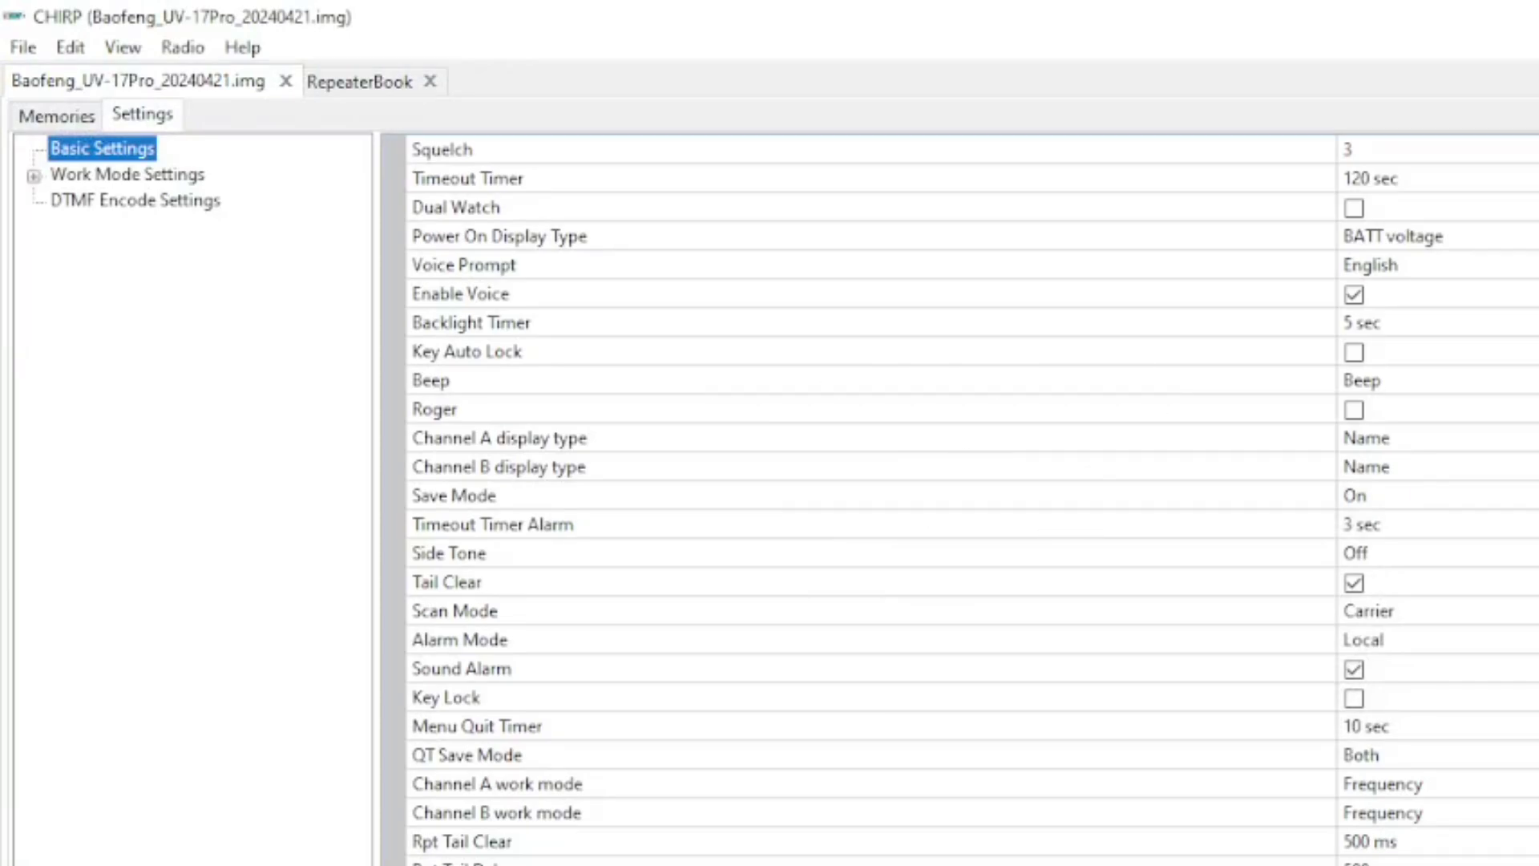
Step: Examine the radio image's VFO work mode settings and DTMF encode settings
left_click(101, 200)
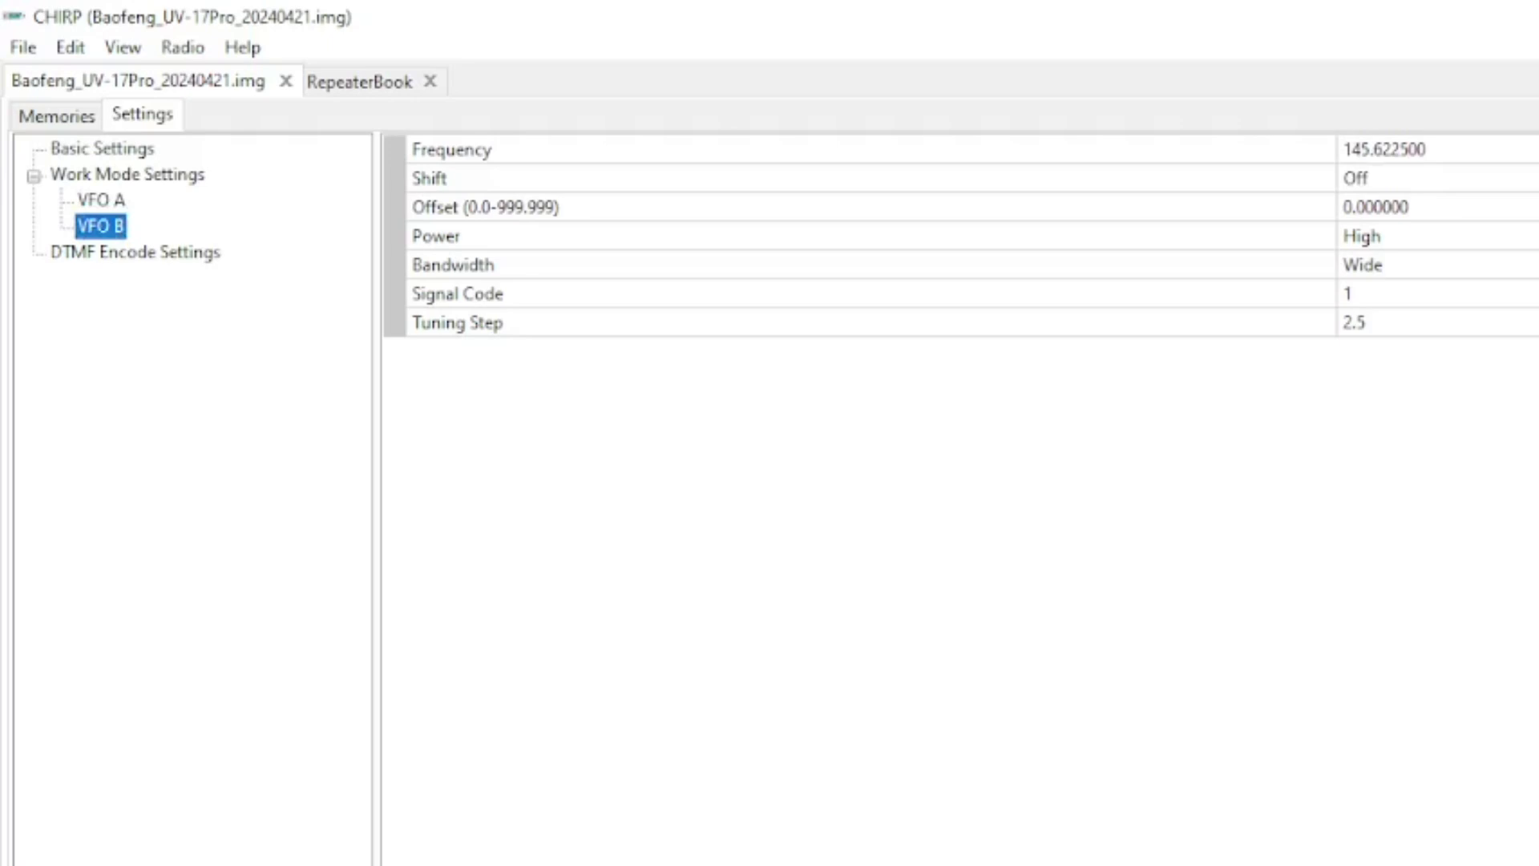
left_click(135, 251)
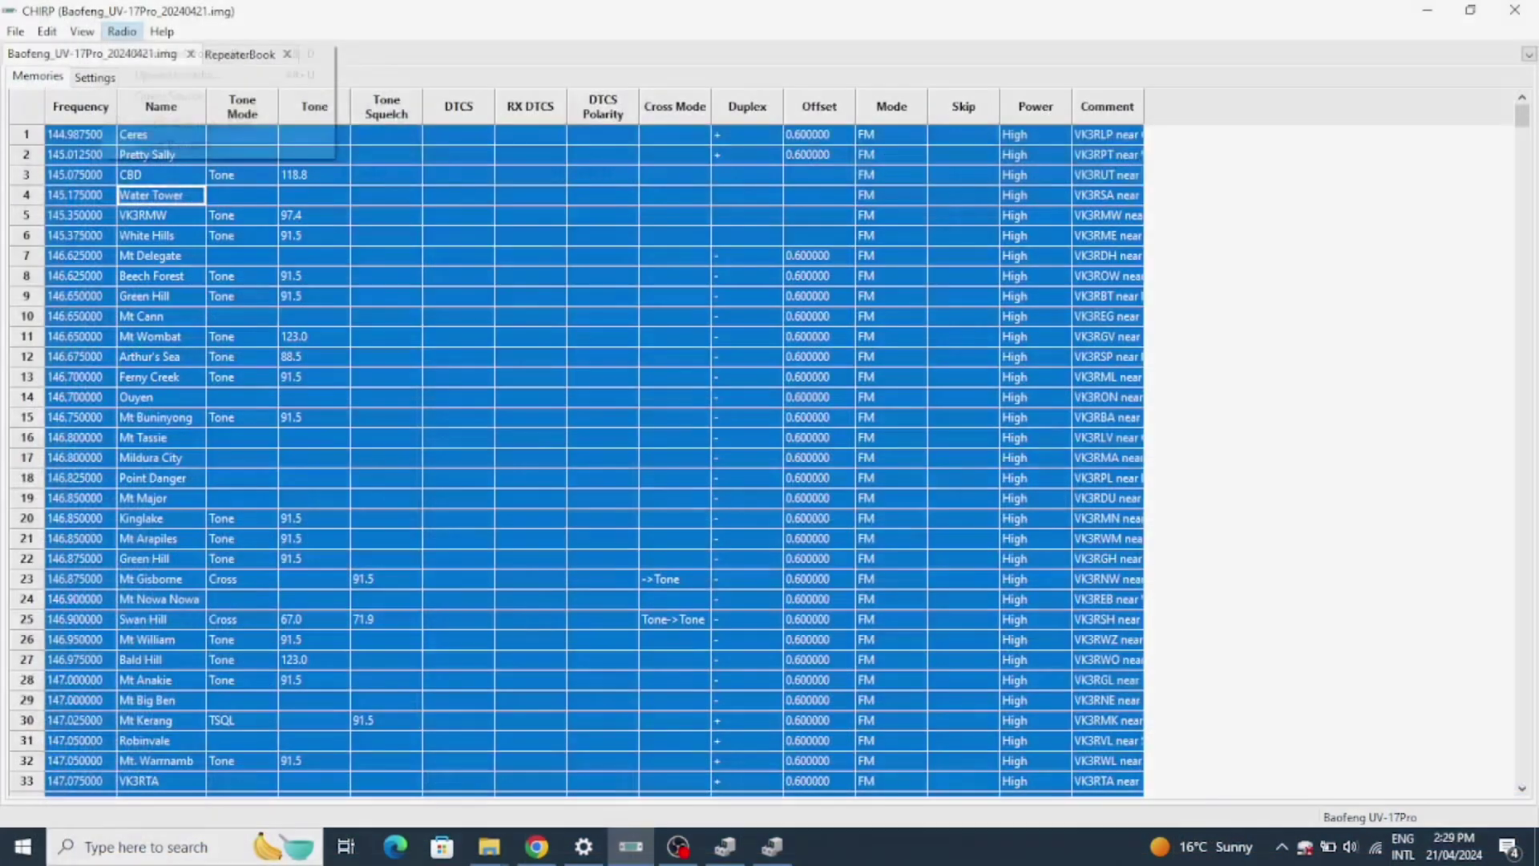
Step: Upload the memories to the Baofeng UV-17Pro through port COM1, accepting the upload instructions
left_click(122, 31)
left_click(178, 74)
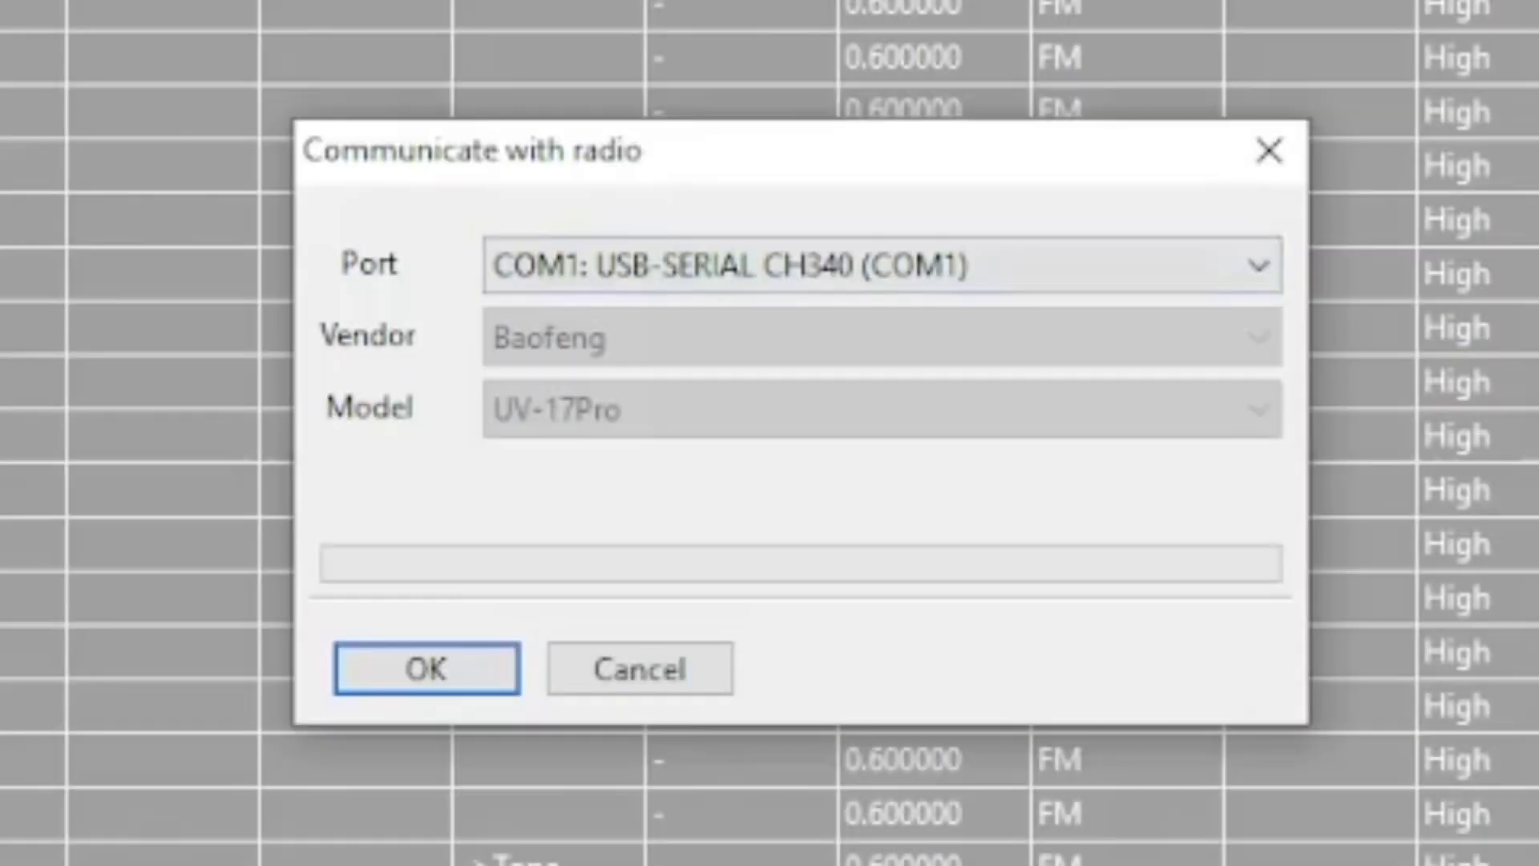
left_click(426, 669)
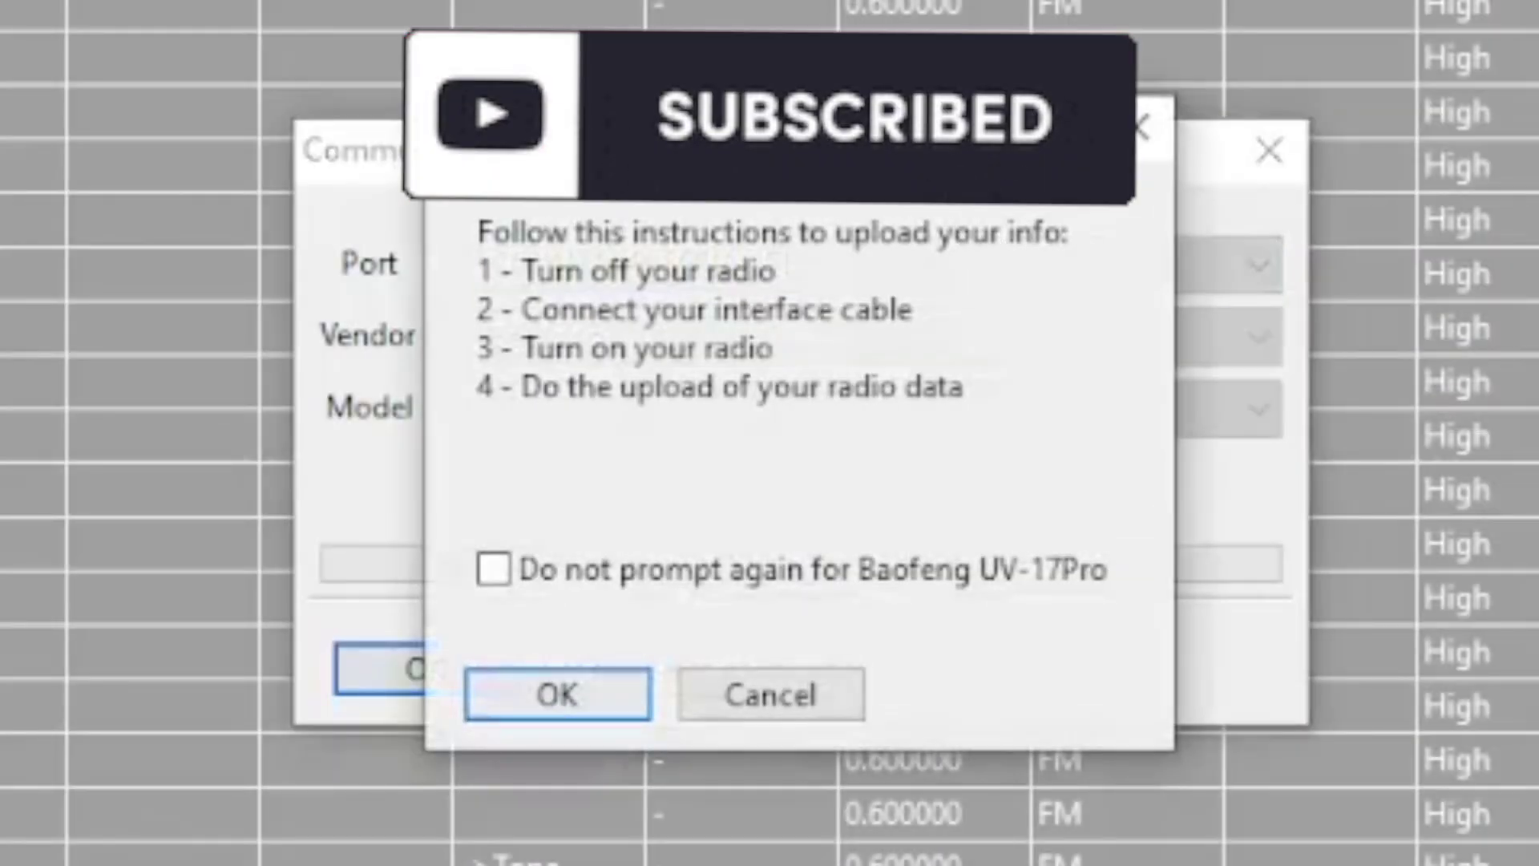
key("Return")
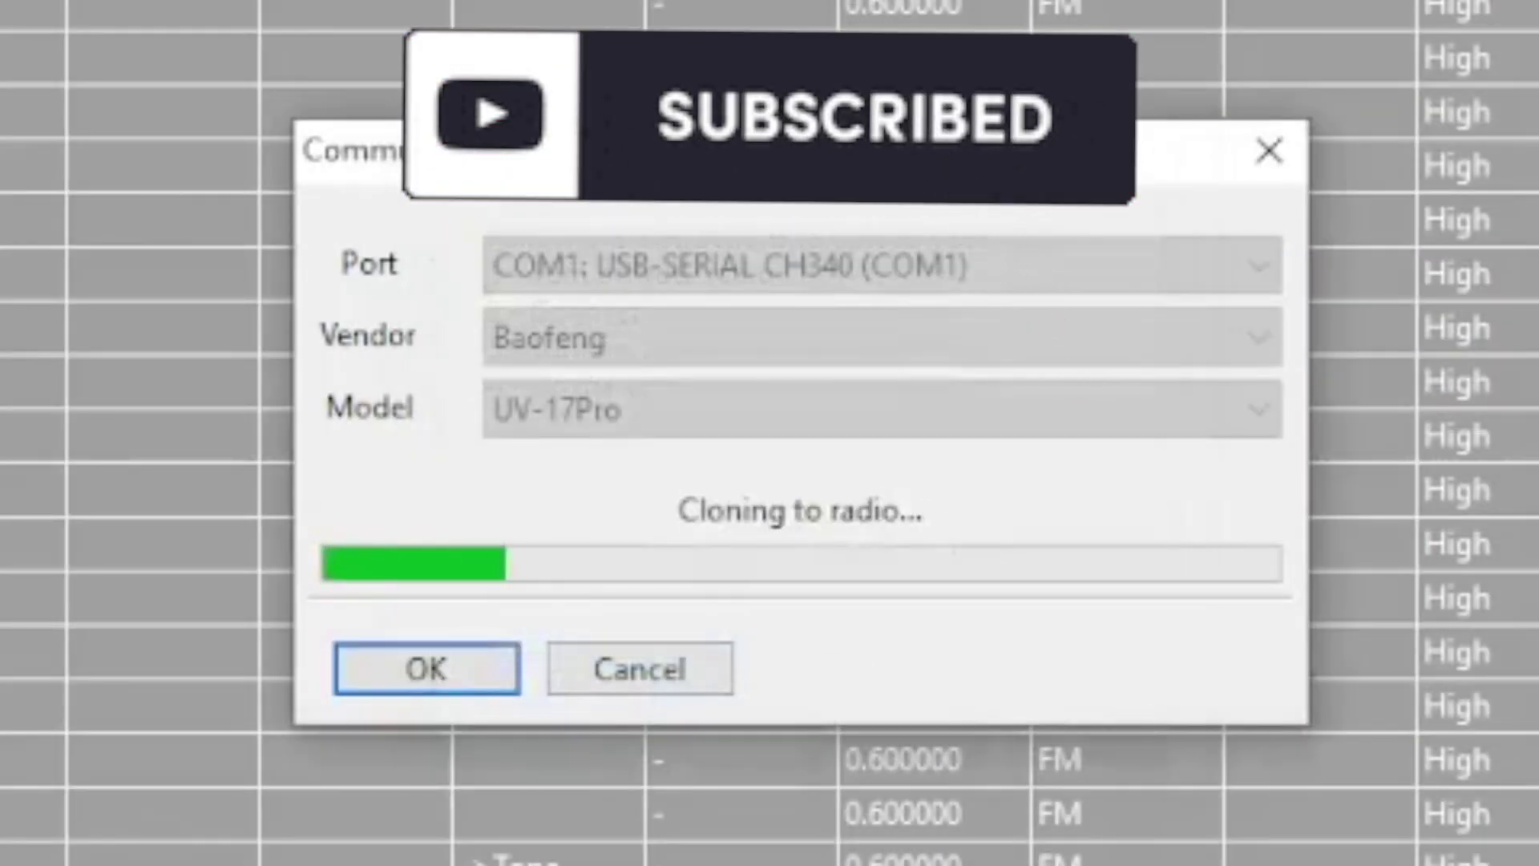